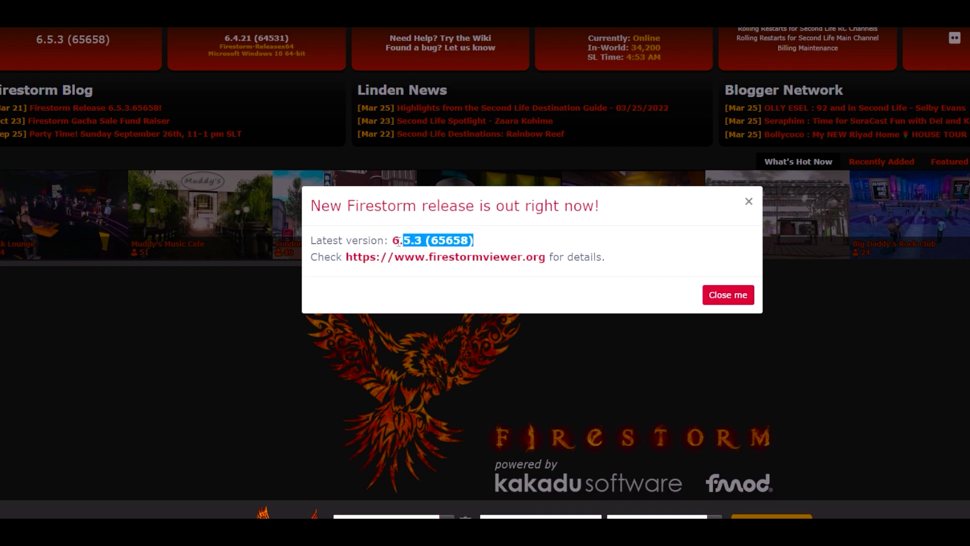
Close the new Firestorm release notice and check the installed viewer version on the login screen.
left_click(546, 239)
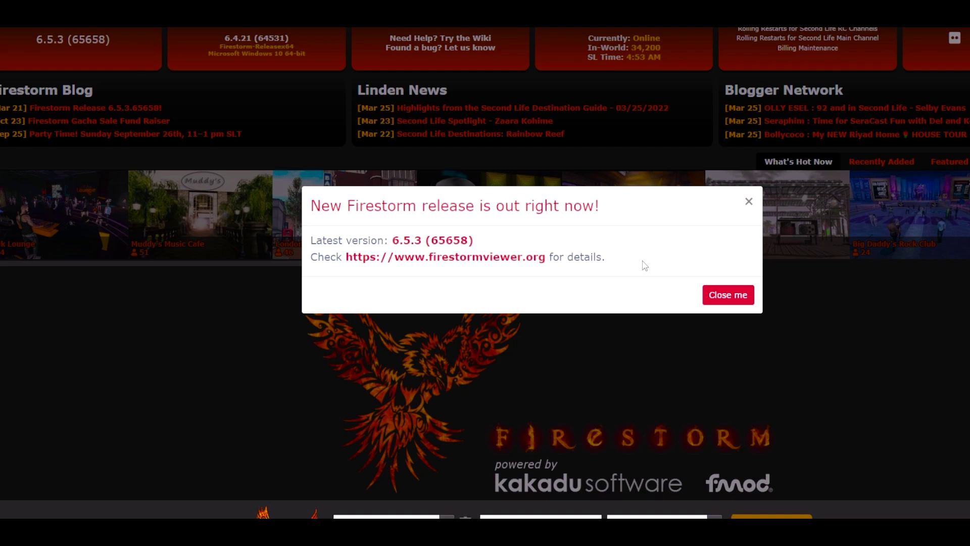
left_click(749, 202)
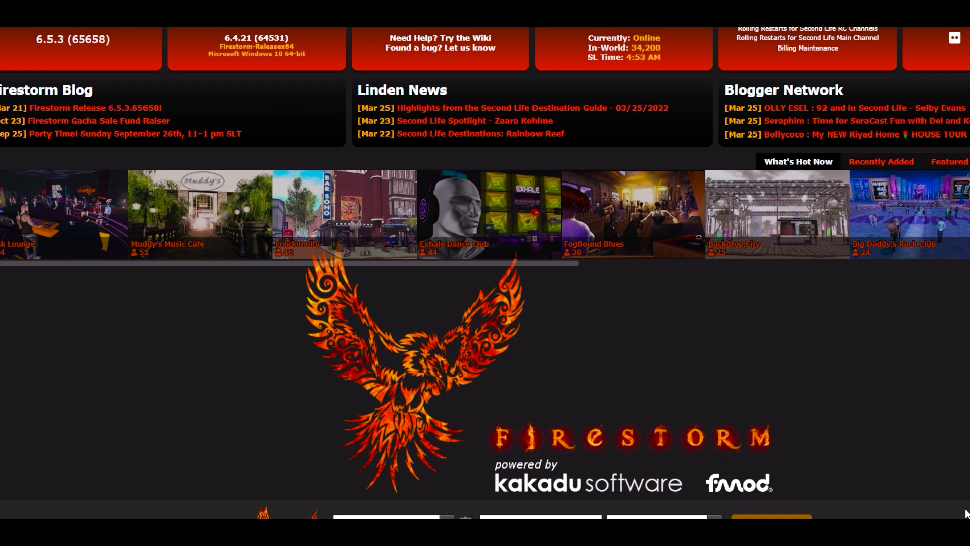
left_click_drag(295, 41, 229, 38)
left_click(302, 38)
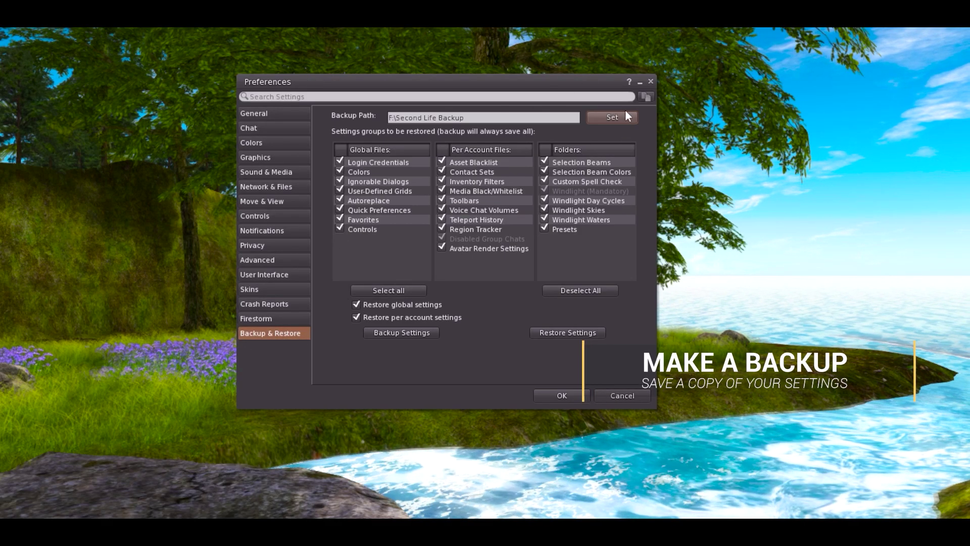
Back up all viewer settings to F:\Second Life Backup and accept the preferences.
left_click(508, 116)
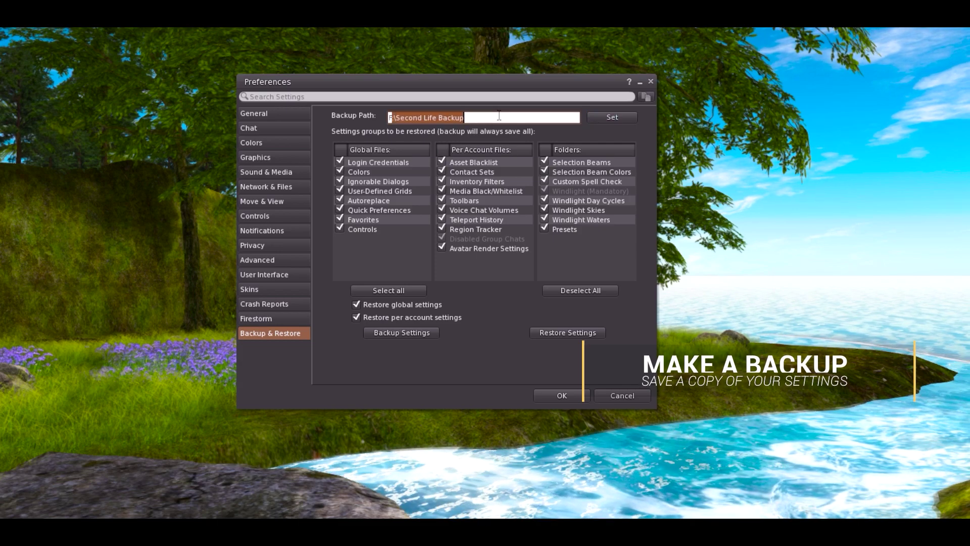
left_click(505, 117)
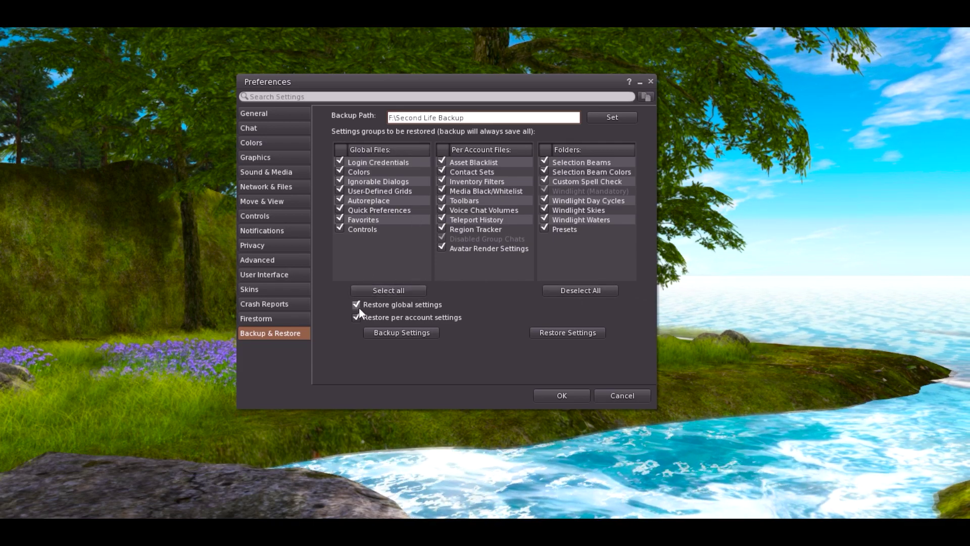
left_click(426, 332)
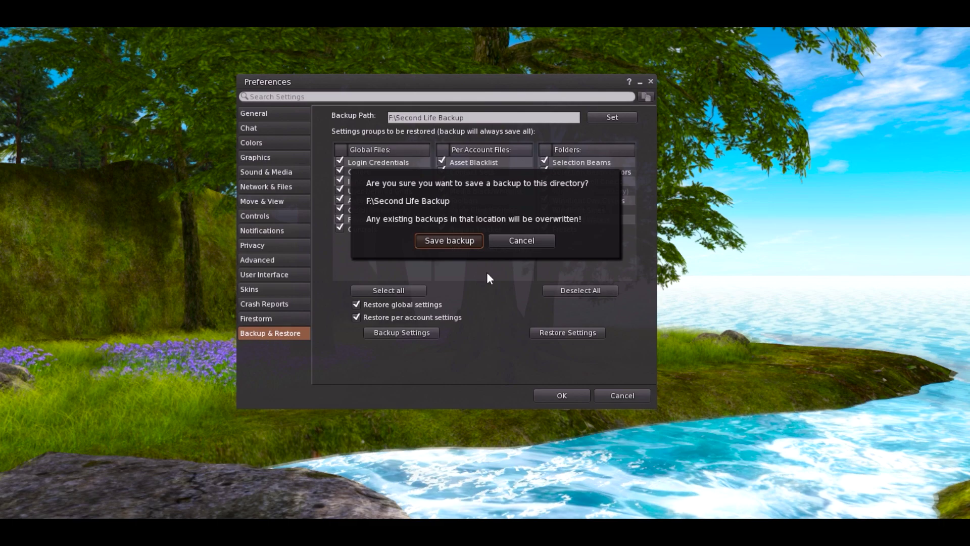
key("Return")
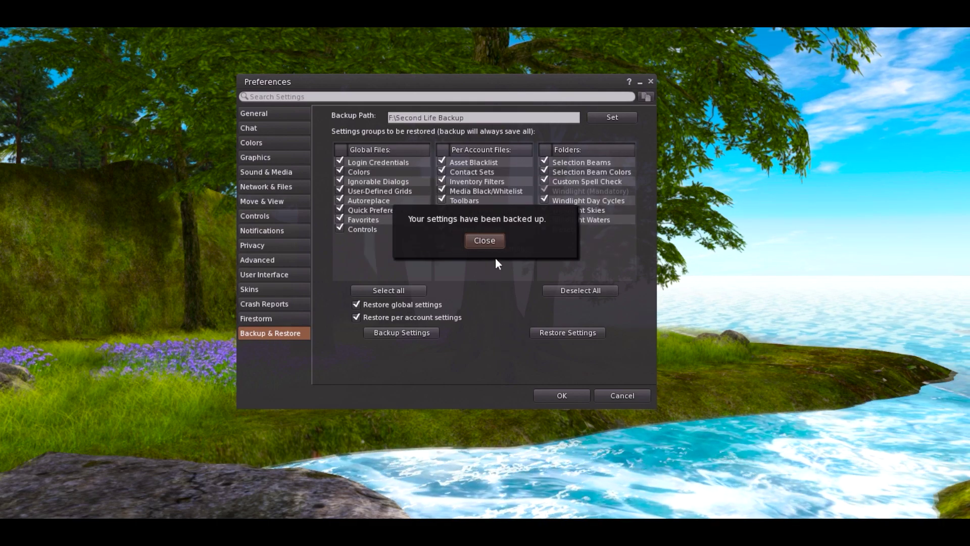
left_click(490, 242)
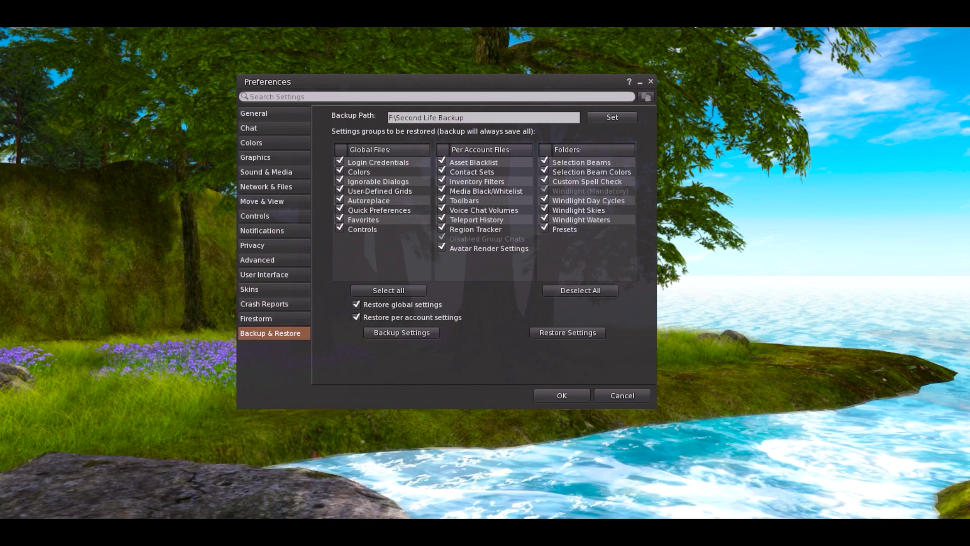
left_click(565, 395)
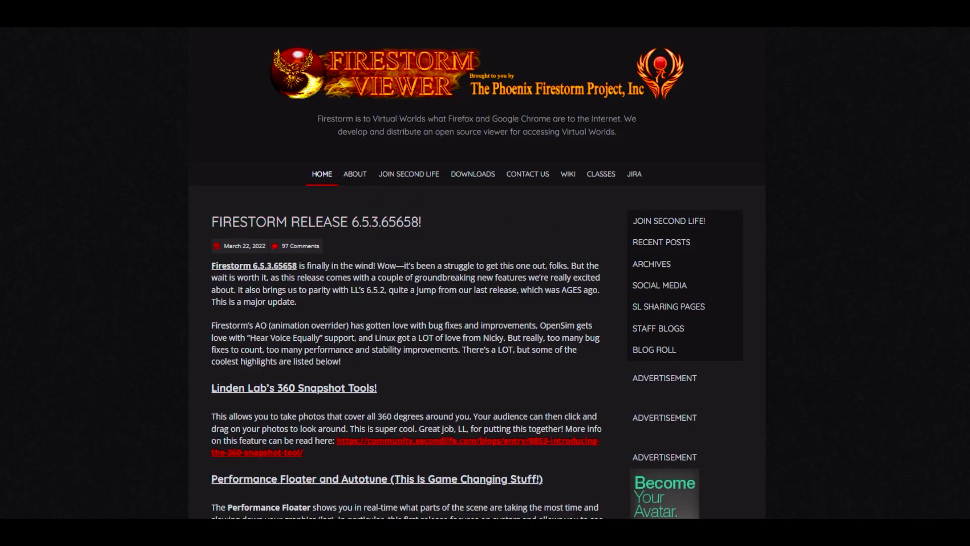
On the Firestorm website, read the 6.5.3.65658 release post, examining the known issues for Mac users.
triple_click(189, 224)
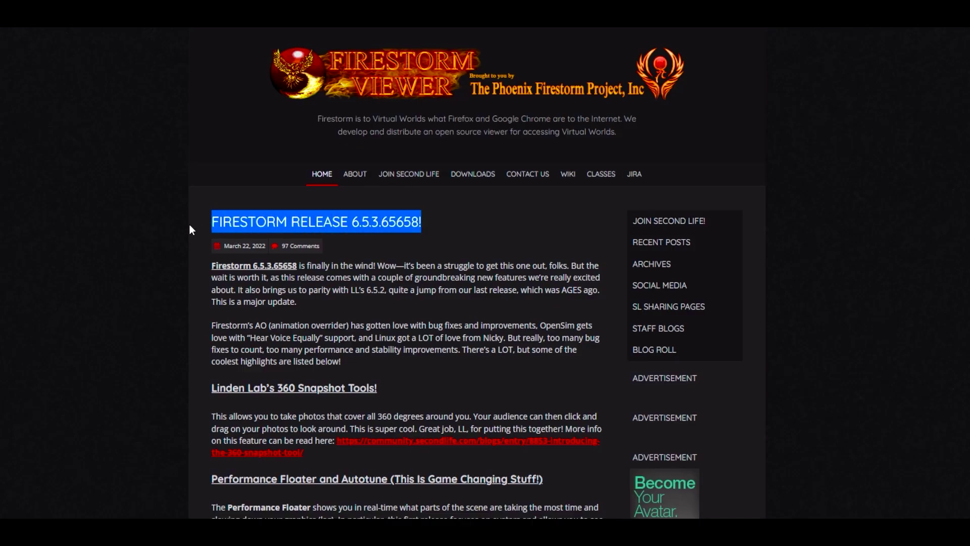
left_click(189, 225)
scroll(189, 225, "down", 2)
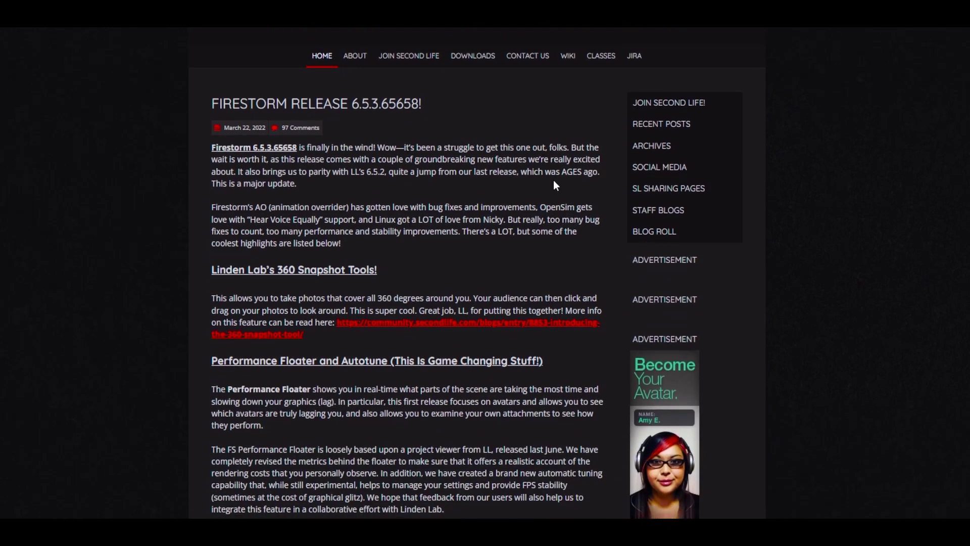
scroll(68, 362, "down", 20)
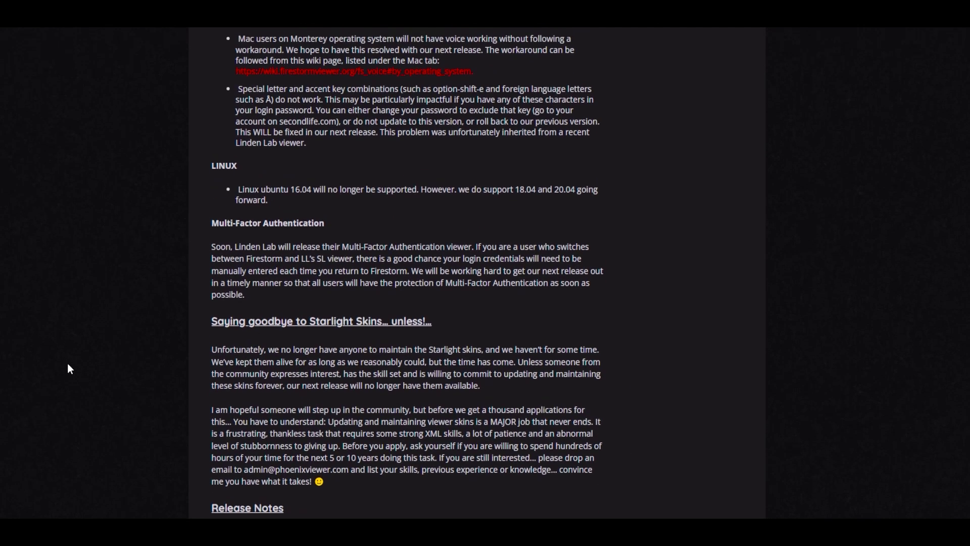
scroll(68, 362, "up", 2)
left_click_drag(279, 66, 178, 69)
left_click(177, 69)
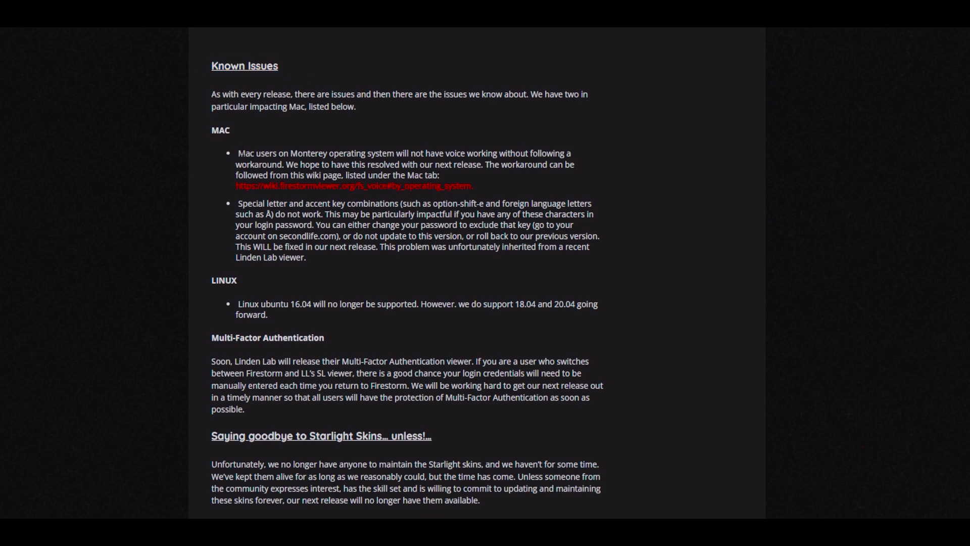
left_click_drag(240, 153, 441, 176)
left_click(112, 135)
scroll(350, 295, "down", 1)
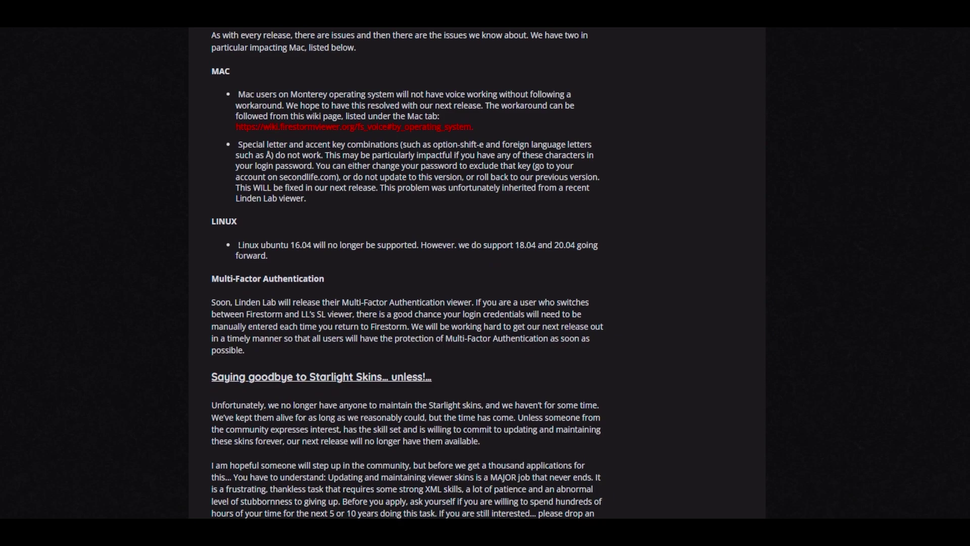
Read the release post's notes on Linux Ubuntu support, Multi-Factor Authentication and the Starlight skins.
left_click_drag(238, 246, 574, 263)
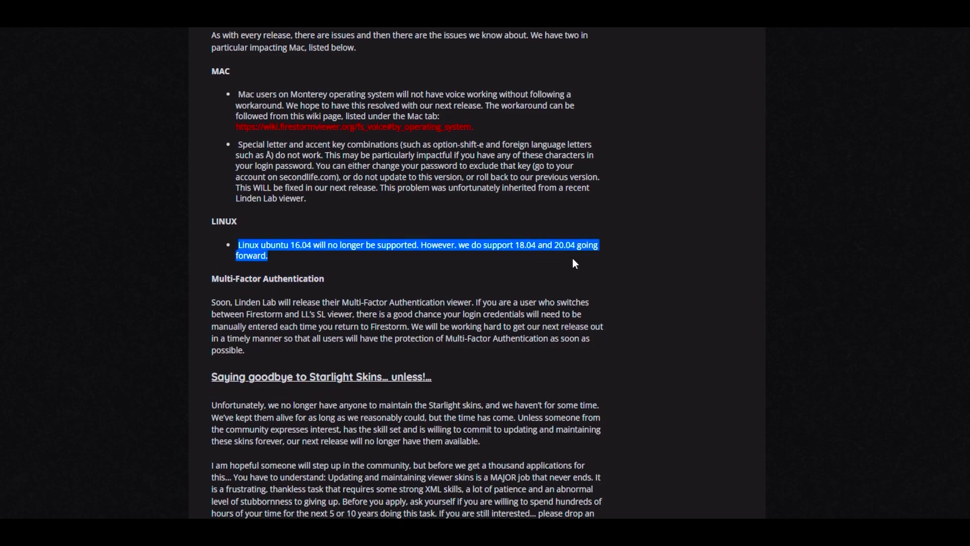
left_click(574, 264)
scroll(575, 263, "down", 2)
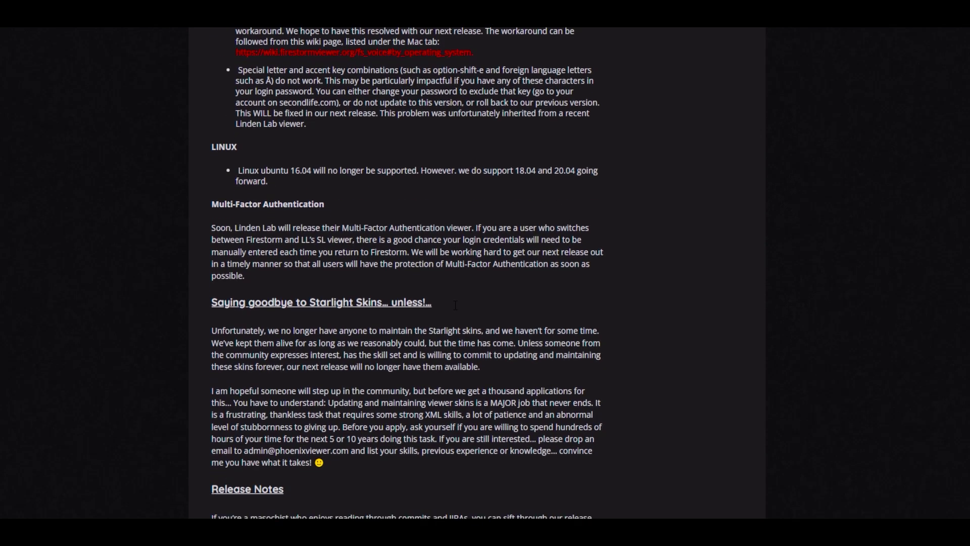
left_click_drag(211, 184, 390, 240)
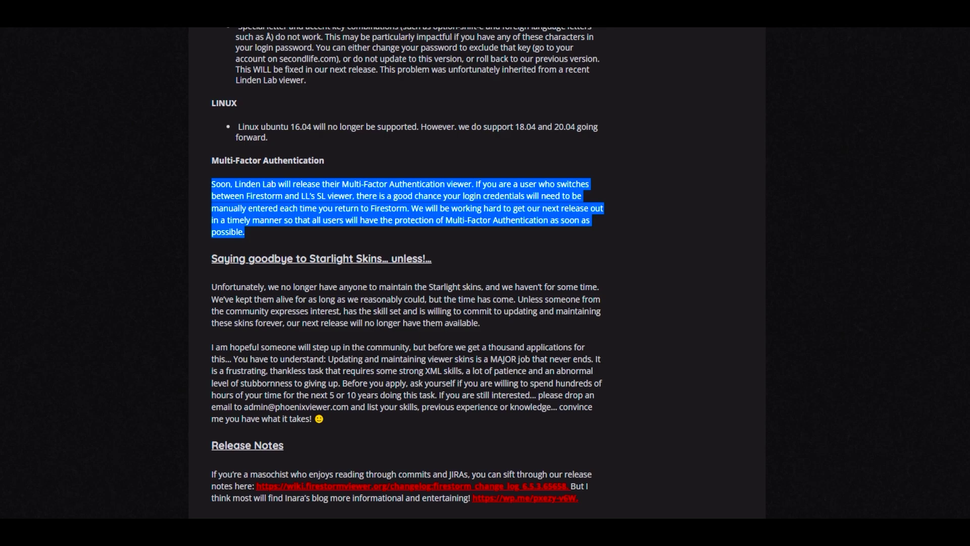
left_click(564, 238)
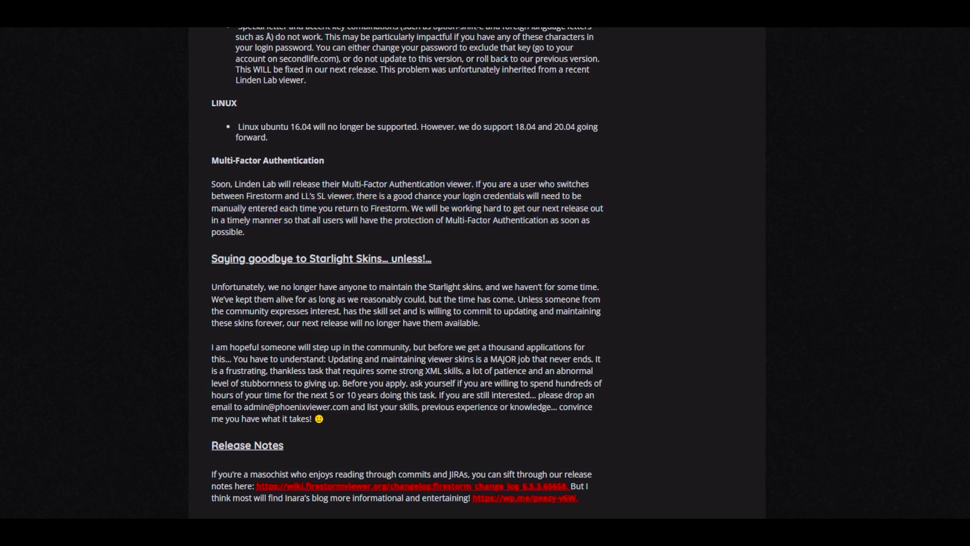
scroll(577, 298, "down", 3)
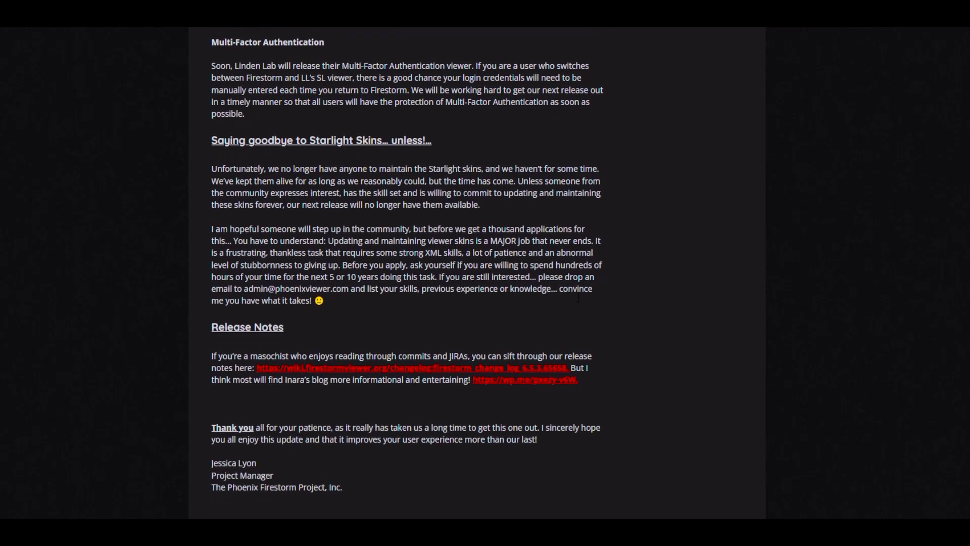
Open the Firestorm download page for Second Life on Windows.
scroll(577, 297, "up", 15)
scroll(578, 297, "up", 7)
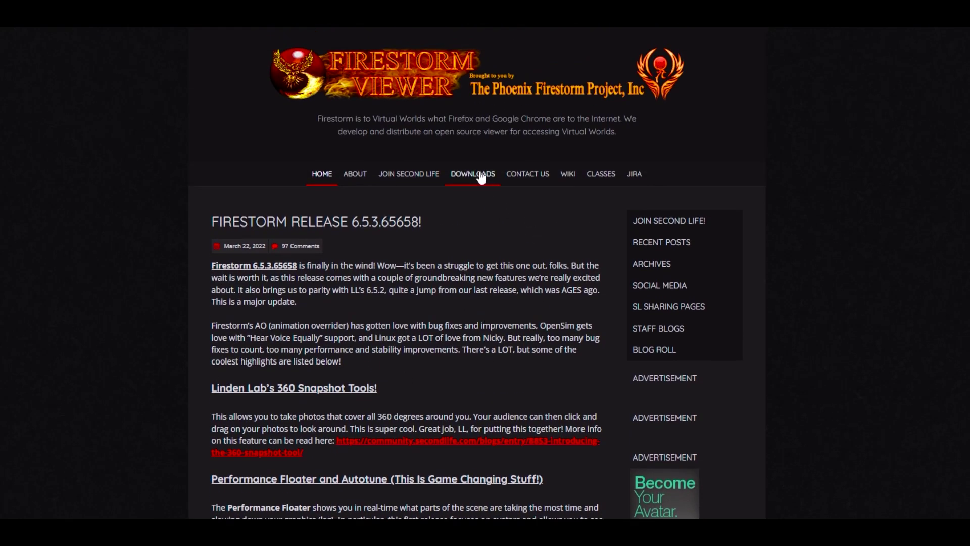
left_click(481, 176)
scroll(51, 314, "down", 2)
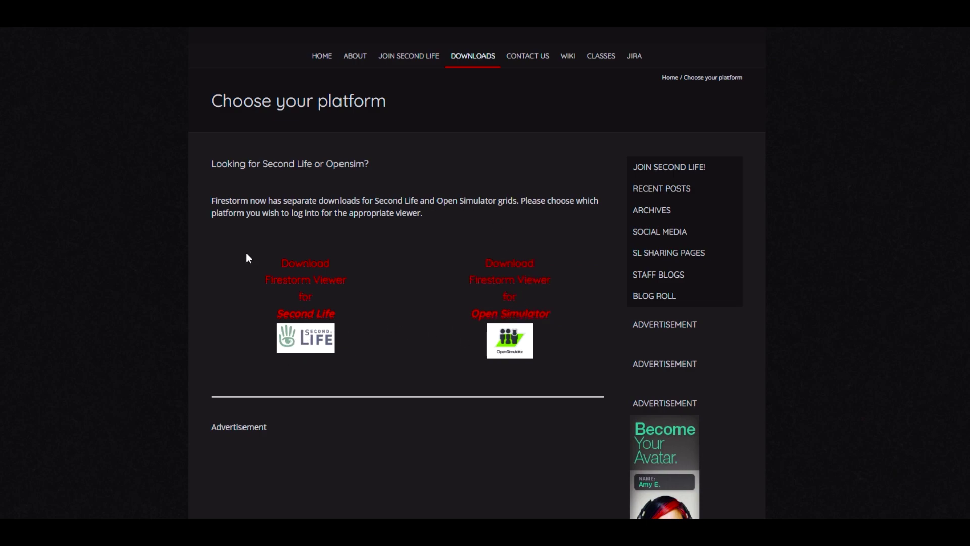
scroll(136, 347, "down", 5)
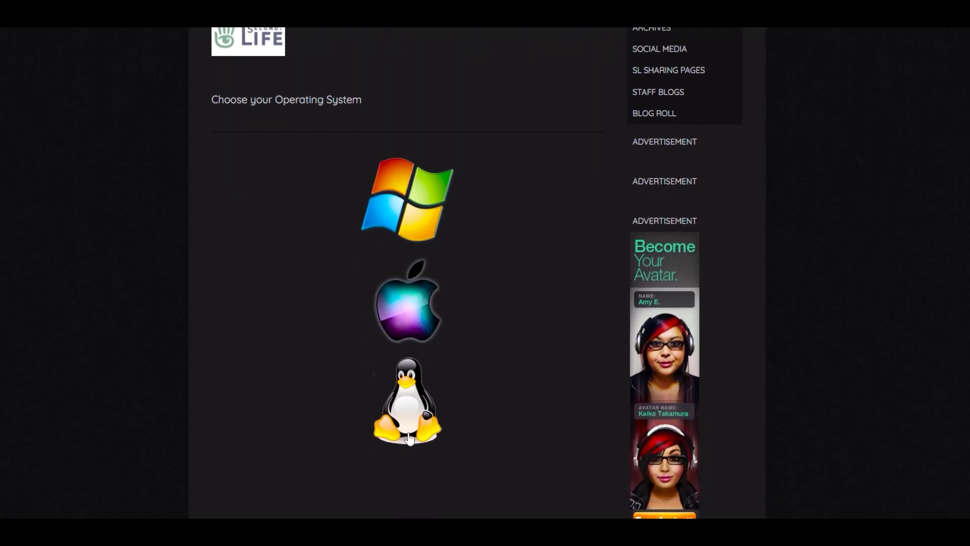
left_click(411, 202)
Read the Windows Edge browser note and the basic and clean install options on the Windows download page.
scroll(116, 334, "down", 4)
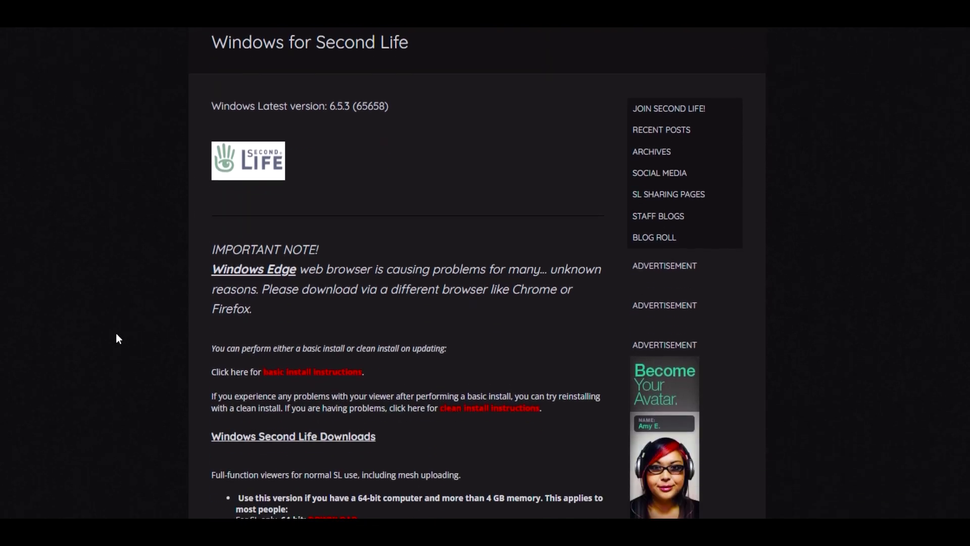
scroll(116, 334, "down", 1)
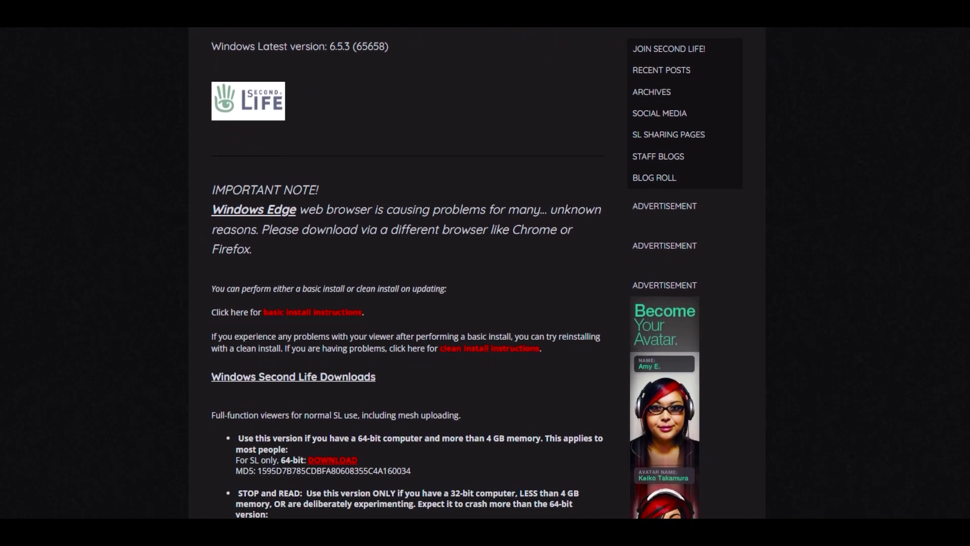
left_click_drag(266, 246, 213, 203)
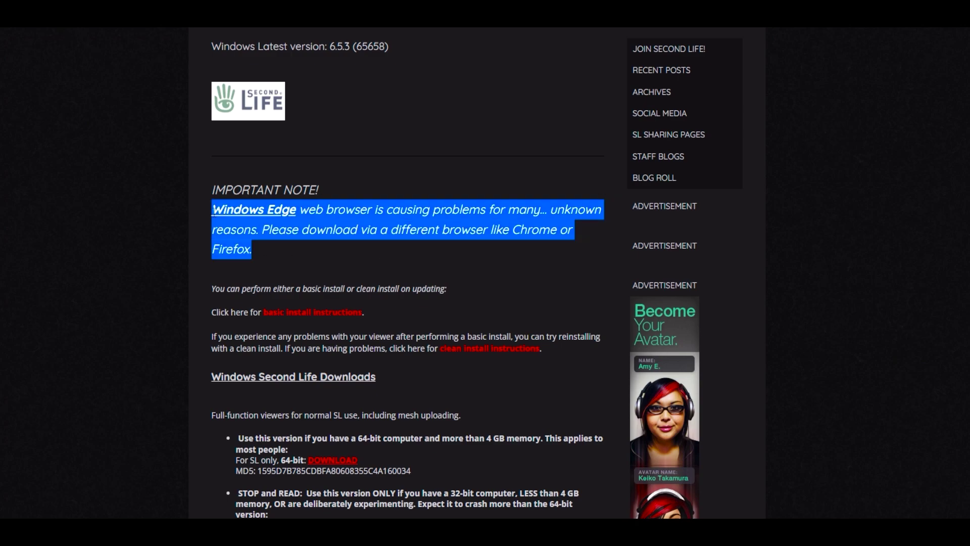
left_click(298, 250)
scroll(227, 202, "down", 1)
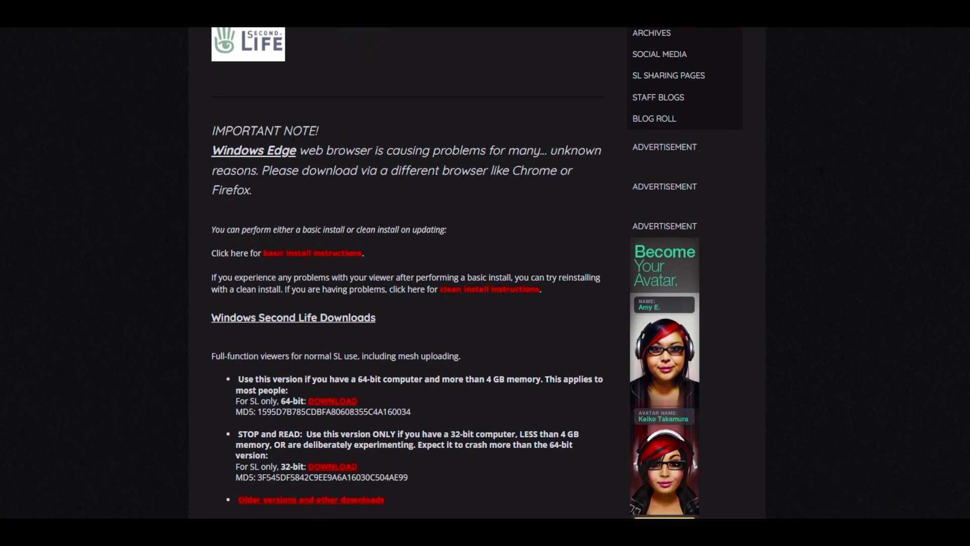
scroll(496, 214, "down", 2)
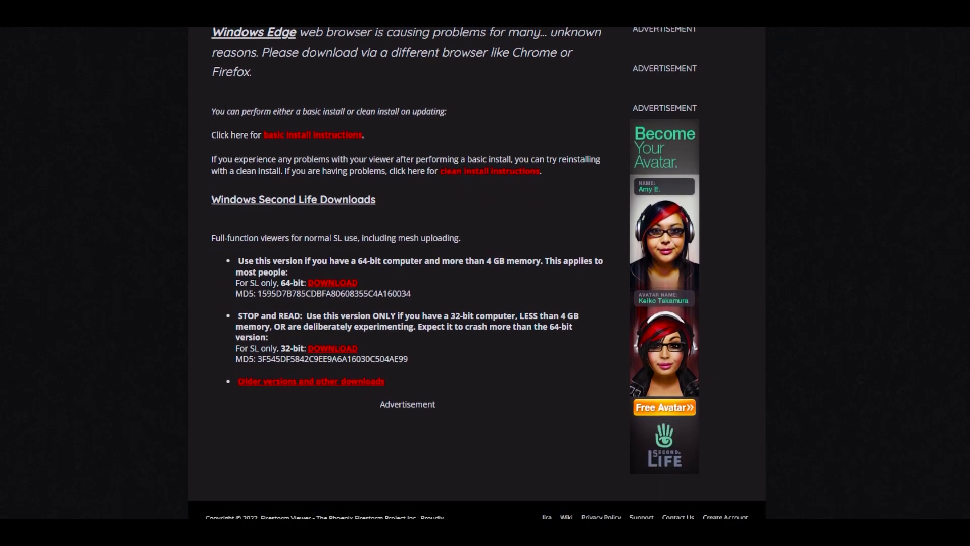
left_click_drag(211, 111, 441, 111)
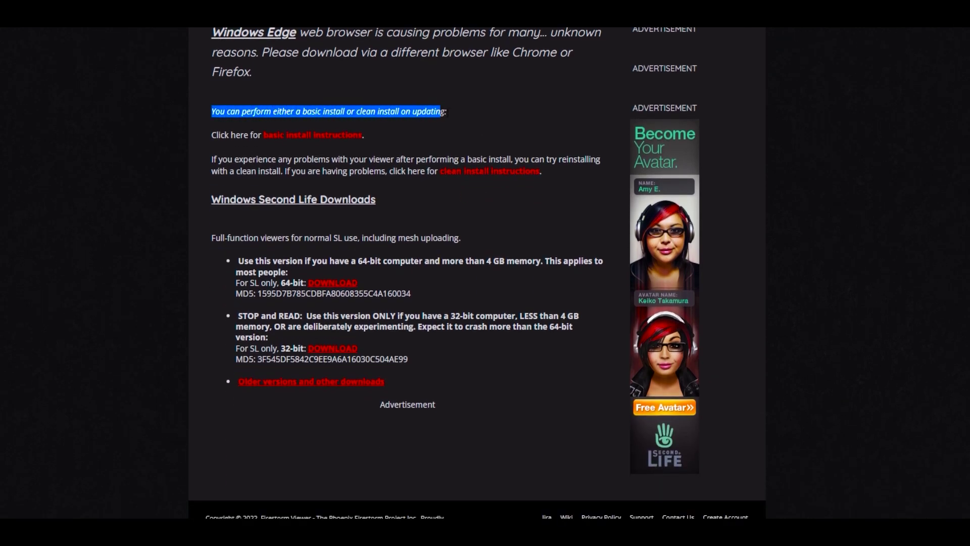
left_click(463, 112)
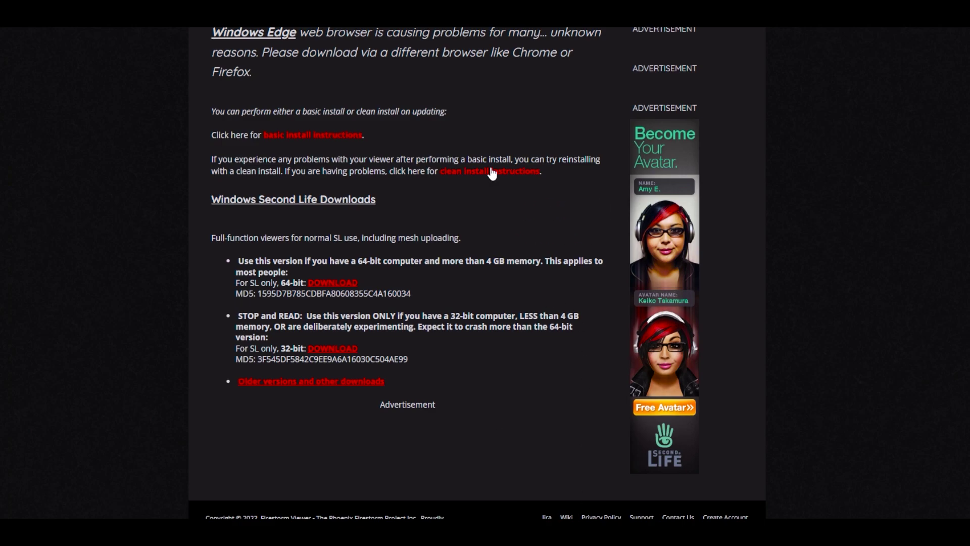
Compare the memory requirements of the 64-bit and 32-bit Windows downloads.
scroll(504, 218, "down", 1)
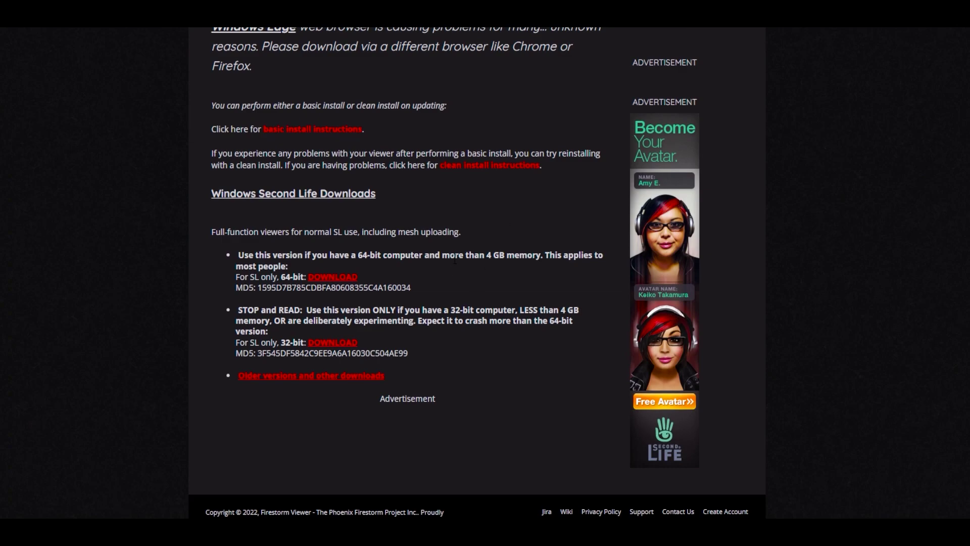
left_click_drag(442, 254, 544, 254)
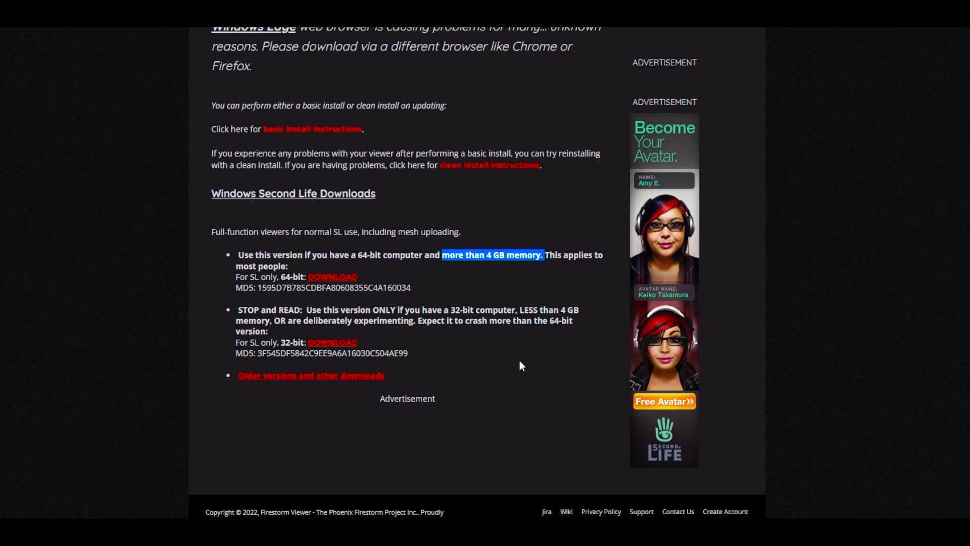
left_click(521, 334)
left_click_drag(517, 309, 580, 333)
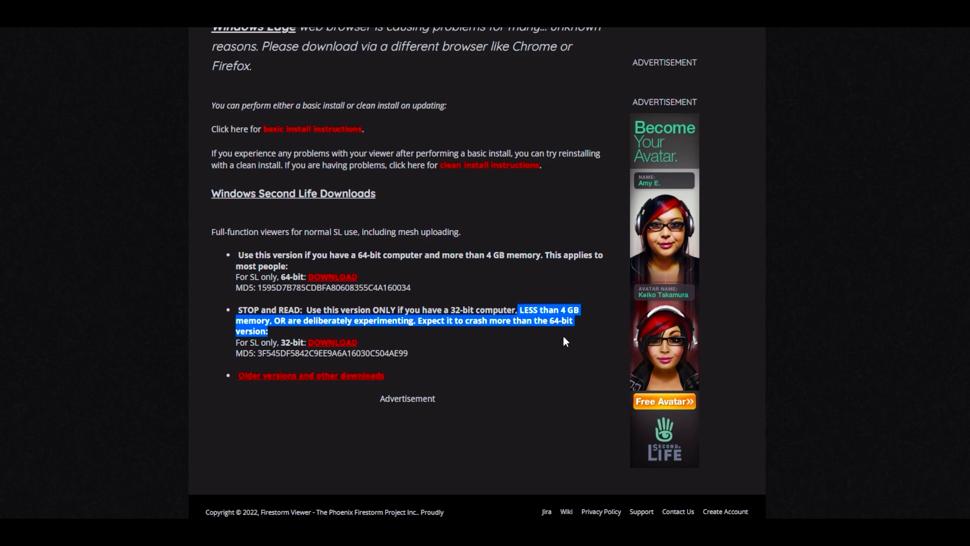
left_click(562, 335)
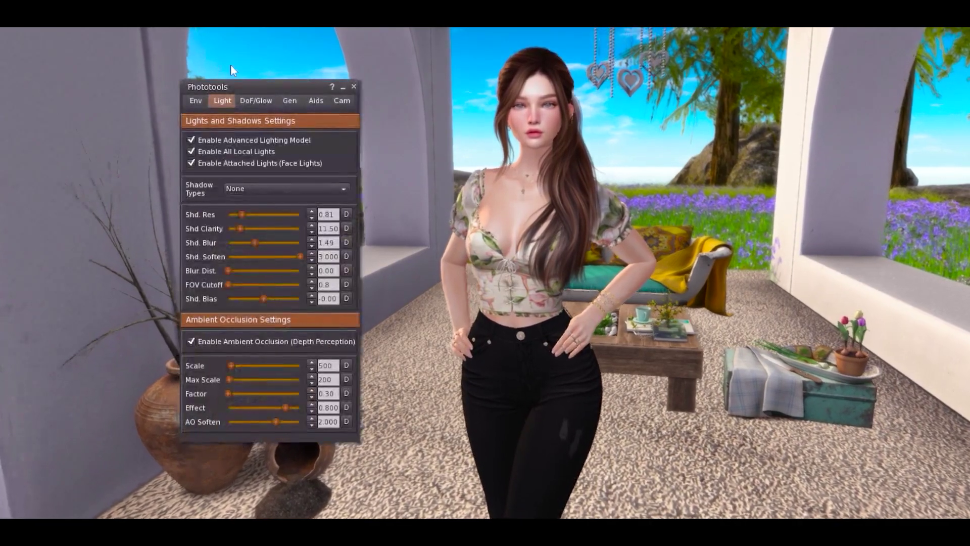
In the Firestorm viewer, reposition the Phototools window and show its environment settings.
left_click_drag(237, 89, 280, 74)
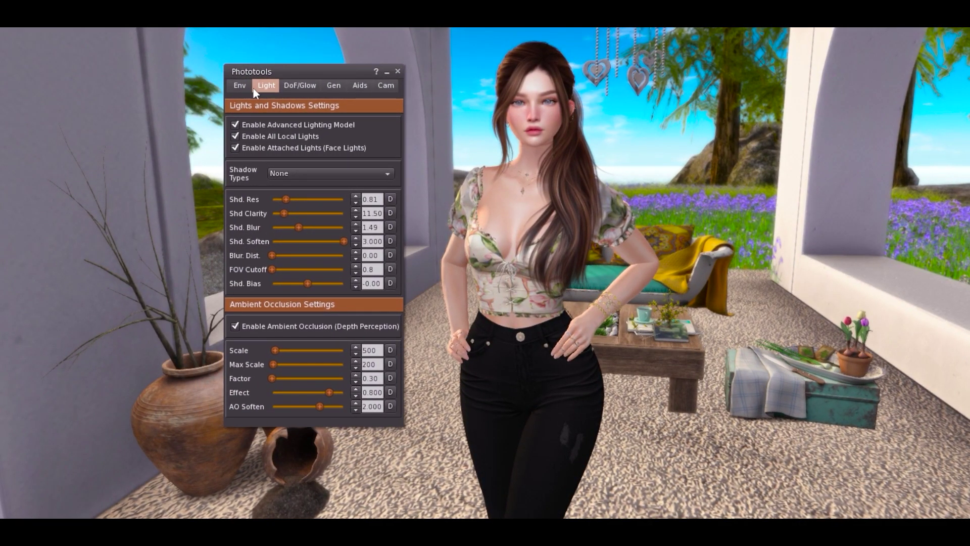
left_click(239, 85)
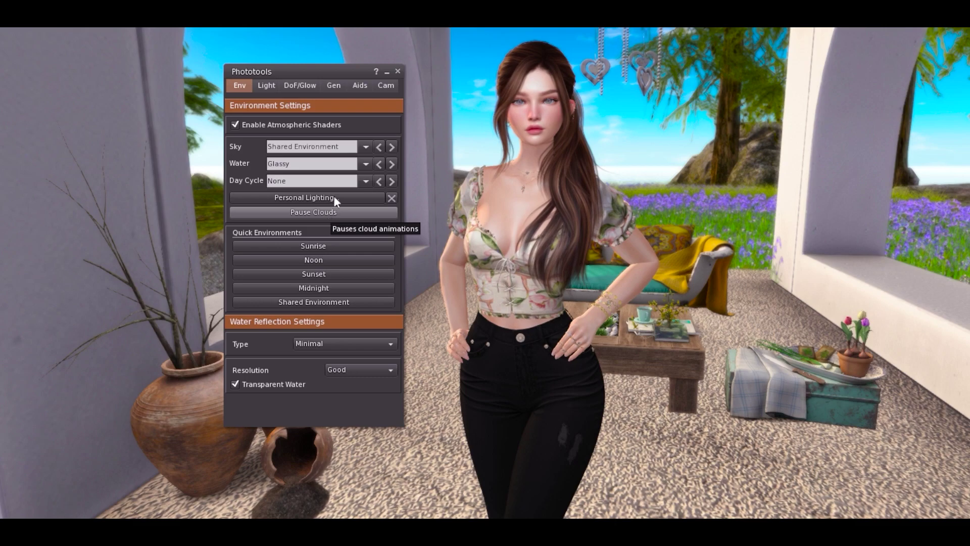
Look through the available sky presets in Phototools, leave the sky unchanged and close the window.
left_click(363, 146)
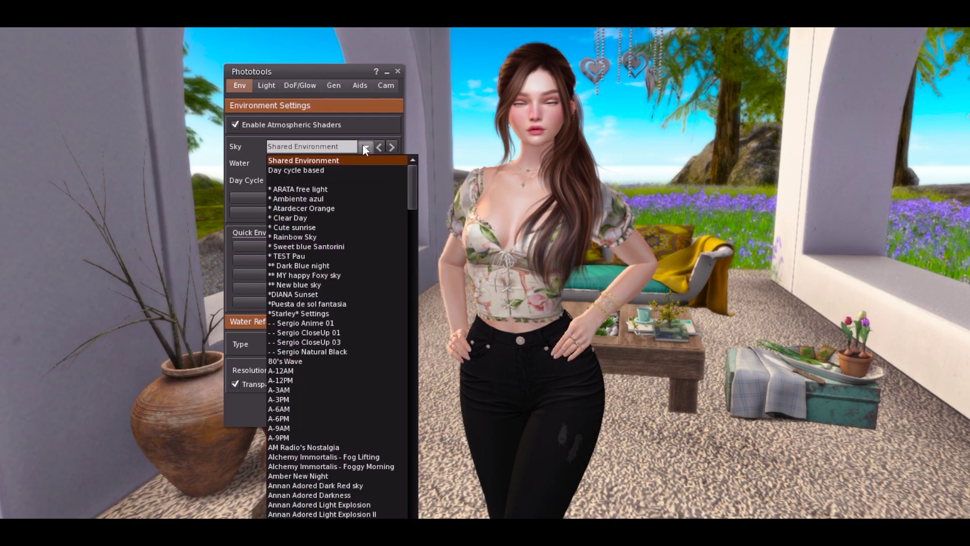
left_click_drag(413, 181, 385, 172)
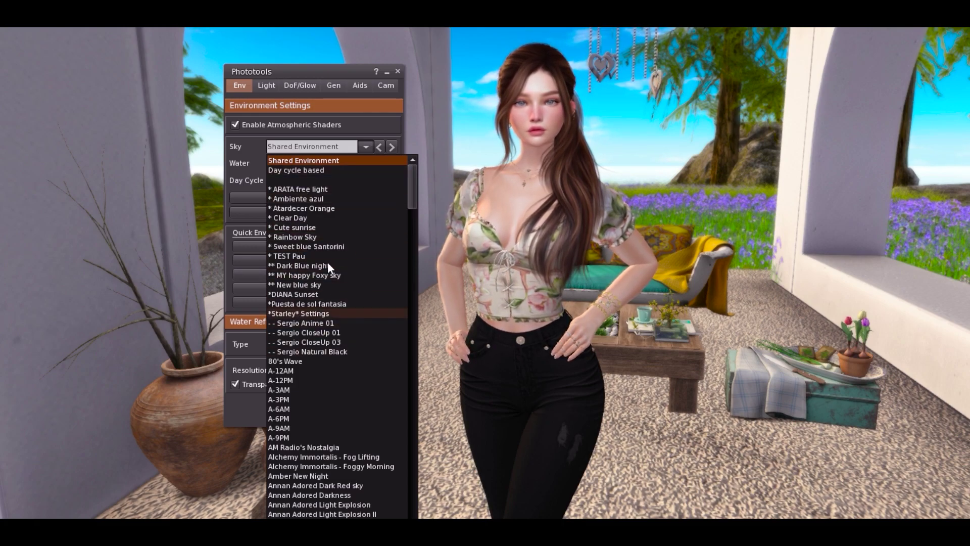
mouse_move(408, 180)
left_mouse_down()
mouse_move(417, 240)
mouse_move(414, 168)
left_mouse_up()
left_click(355, 68)
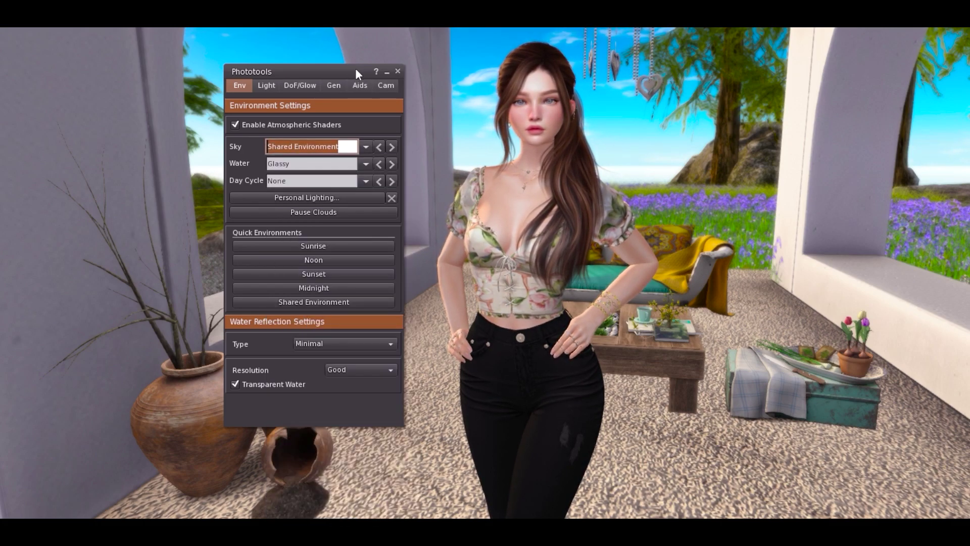
left_click(397, 71)
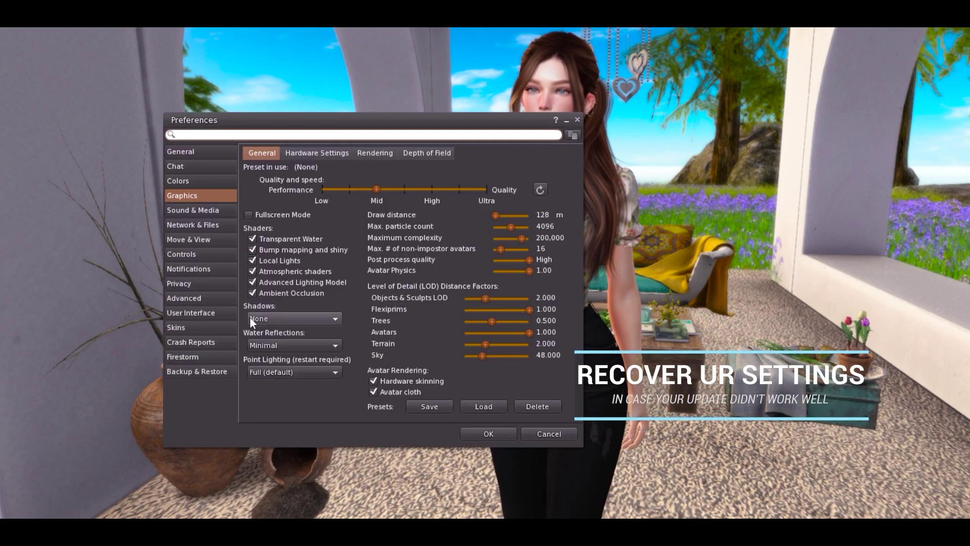
Show the Backup & Restore preferences and look over the world's Photo and Video and Environment options.
left_click(216, 367)
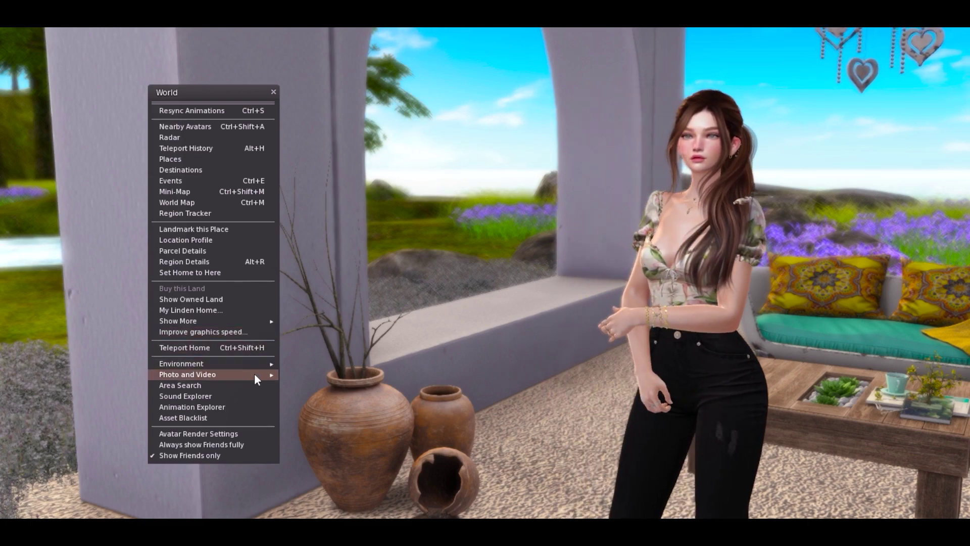
left_click(258, 374)
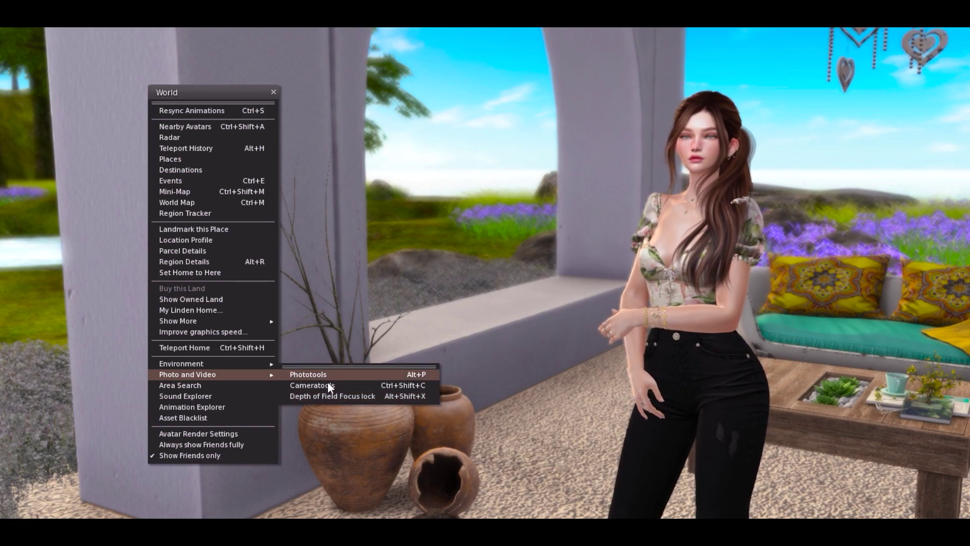
left_click(266, 364)
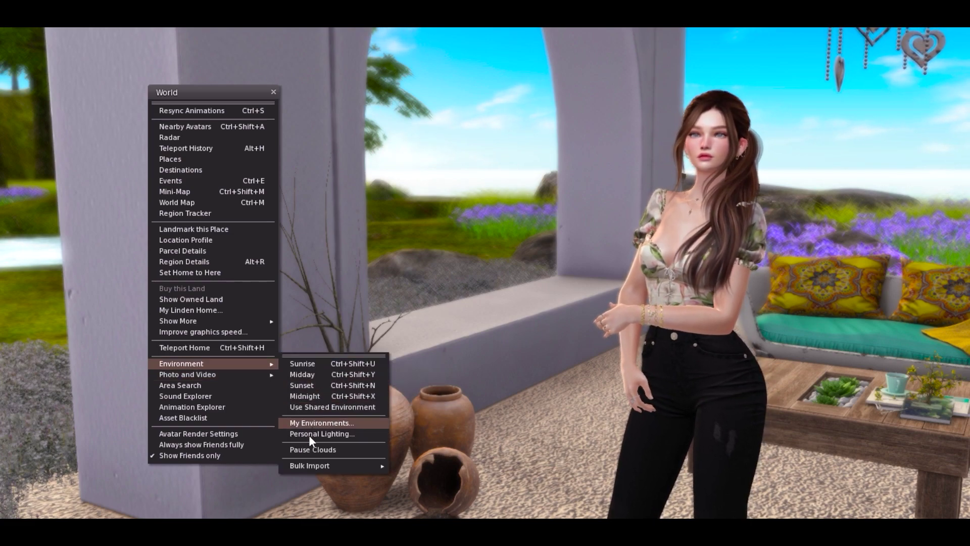
mouse_move(390, 466)
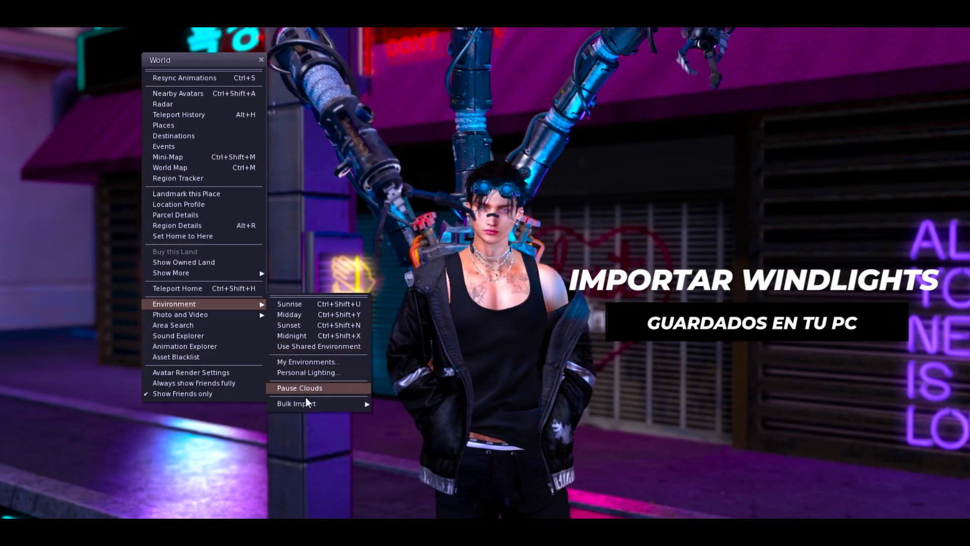
Bulk import the CloseUp 03 sky XML file from the windlight skies backup folder and apply it as the Phototools sky.
mouse_move(338, 403)
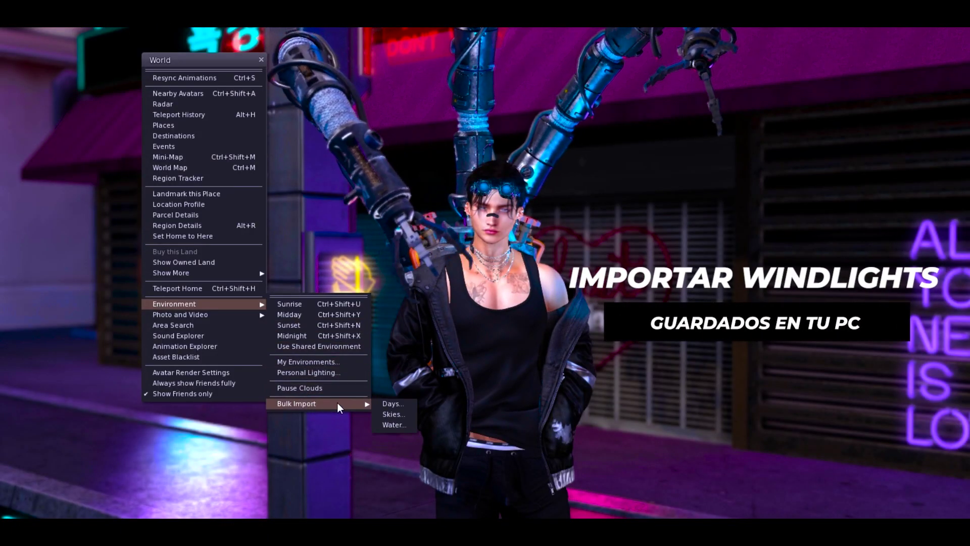
left_click(398, 414)
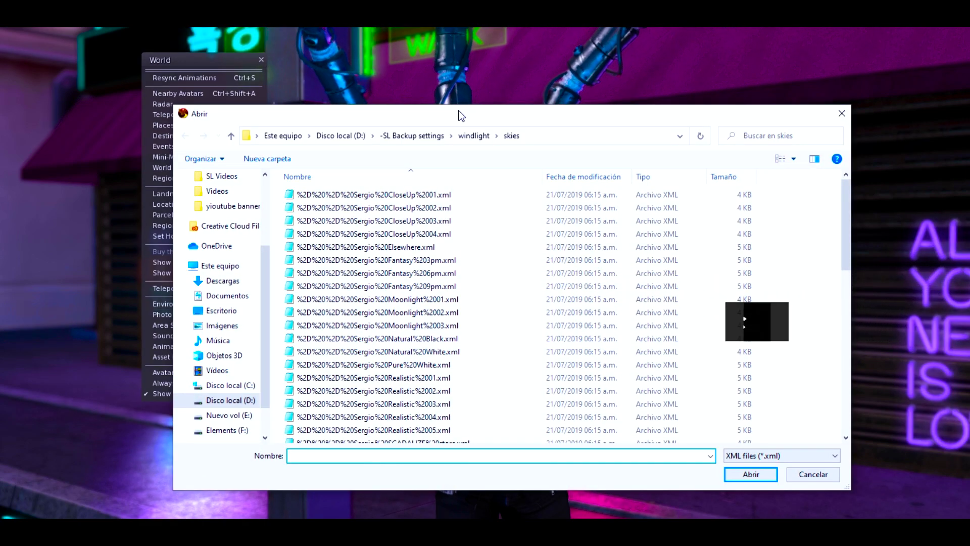
left_click_drag(461, 116, 472, 115)
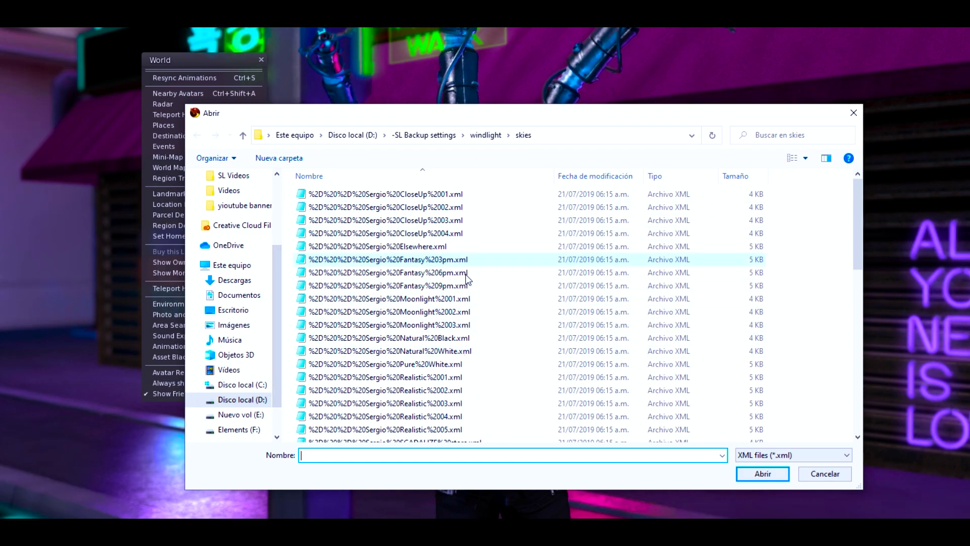
left_click(368, 221)
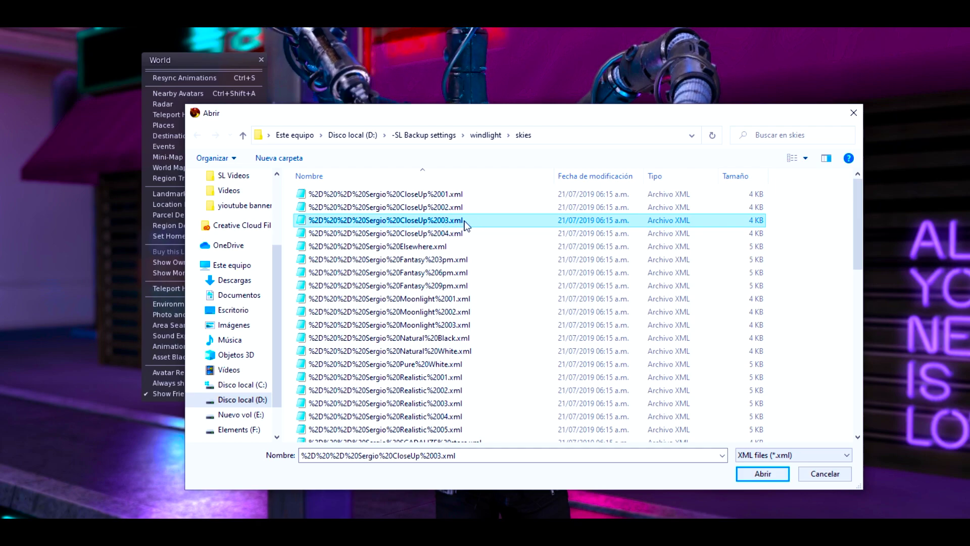
left_click(763, 473)
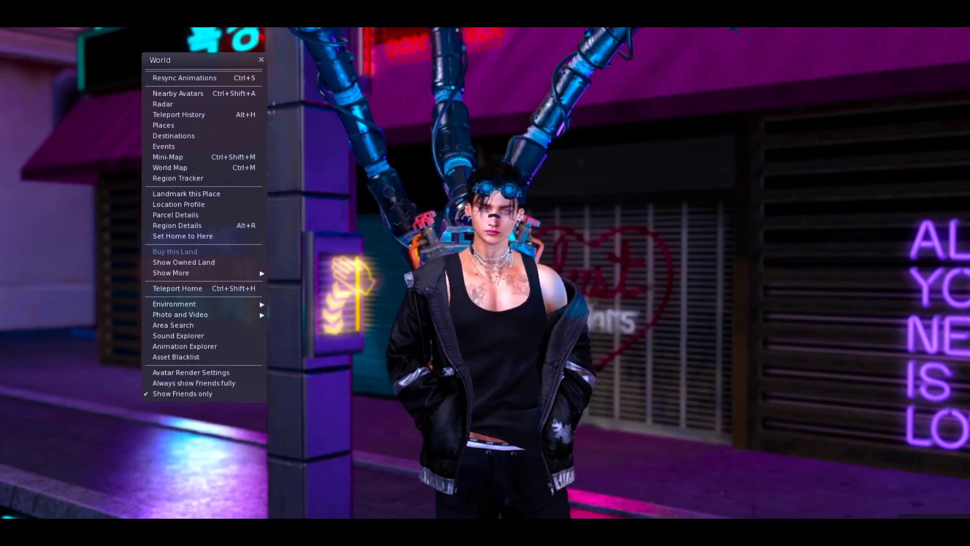
left_click(281, 222)
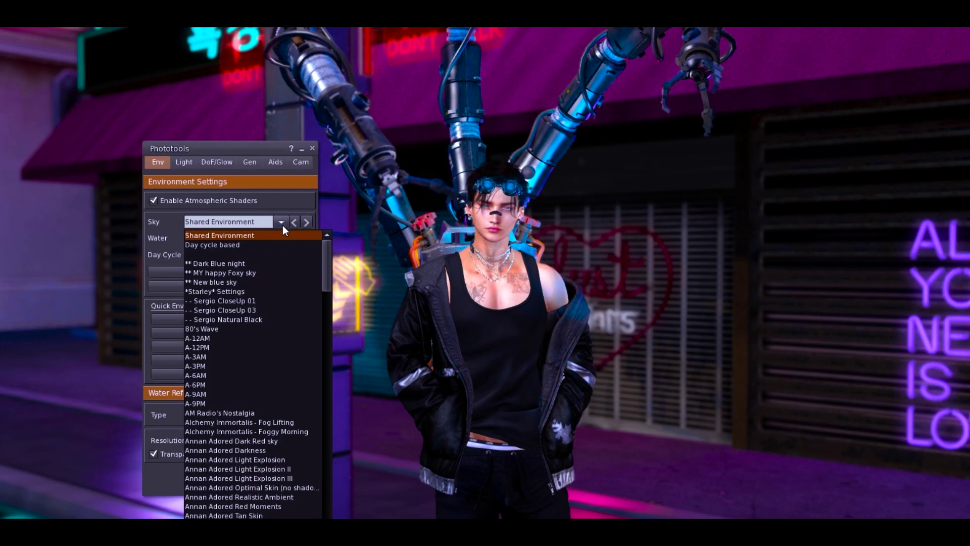
left_click(242, 310)
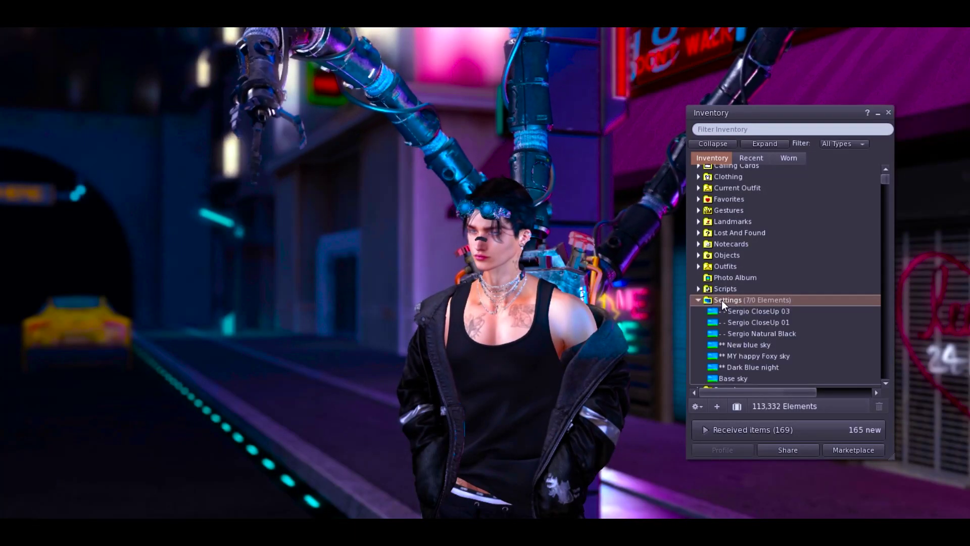
Create a new sky in the inventory's Settings folder and name it BASE 2.
right_click(731, 300)
mouse_move(779, 379)
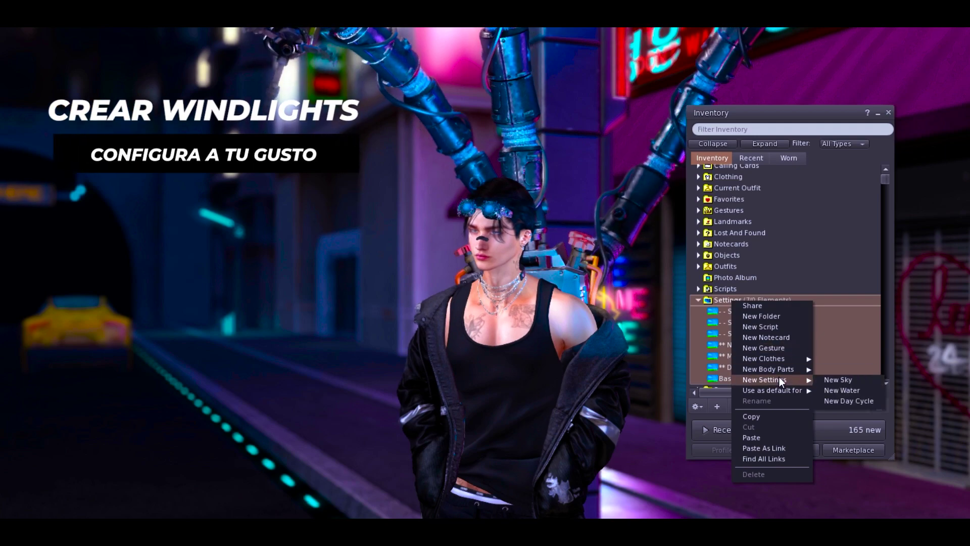
left_click(843, 380)
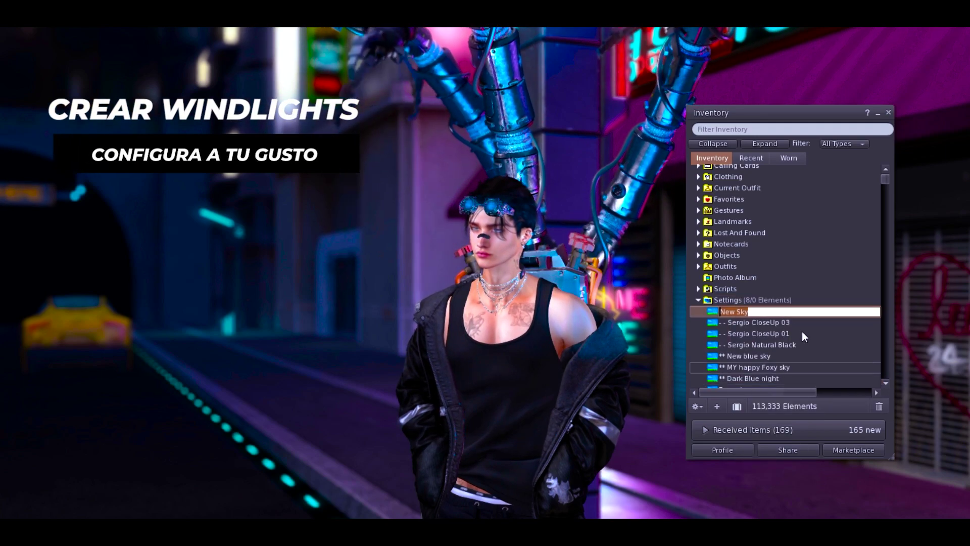
type("BASE")
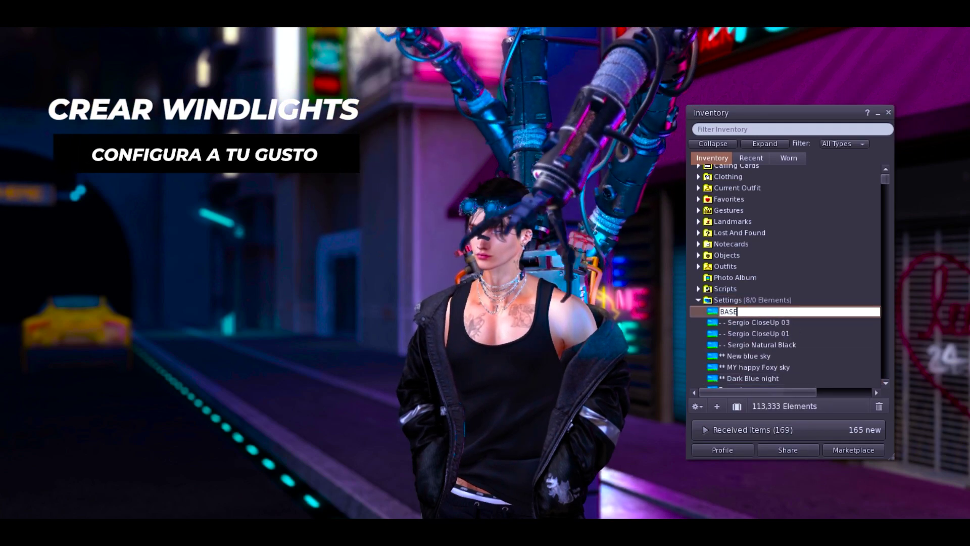
type(" 2")
key("Return")
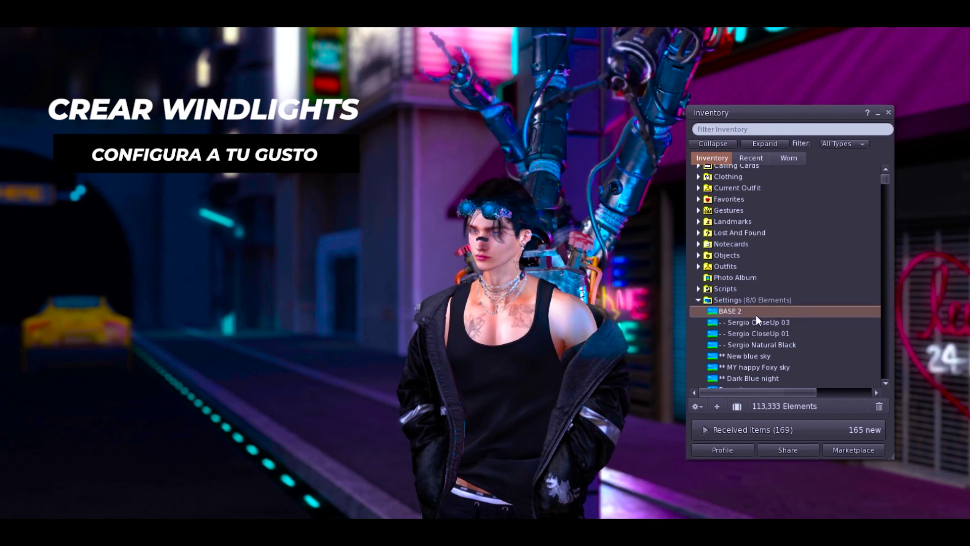
Open the BASE 2 sky for editing and set its ambient color to blue with RGB 10, 139, 169.
double_click(723, 310)
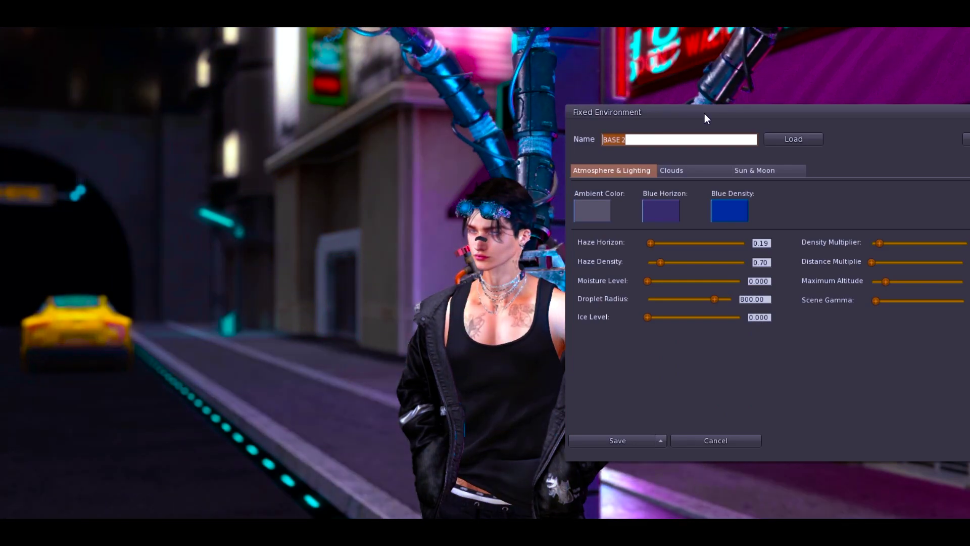
left_click_drag(704, 113, 102, 108)
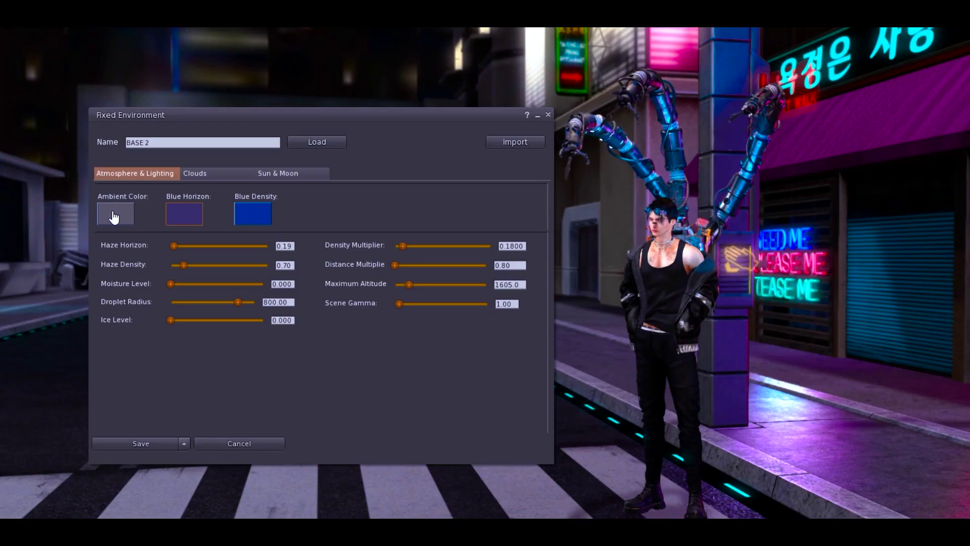
left_click(114, 217)
left_click_drag(606, 112, 301, 272)
left_click(375, 322)
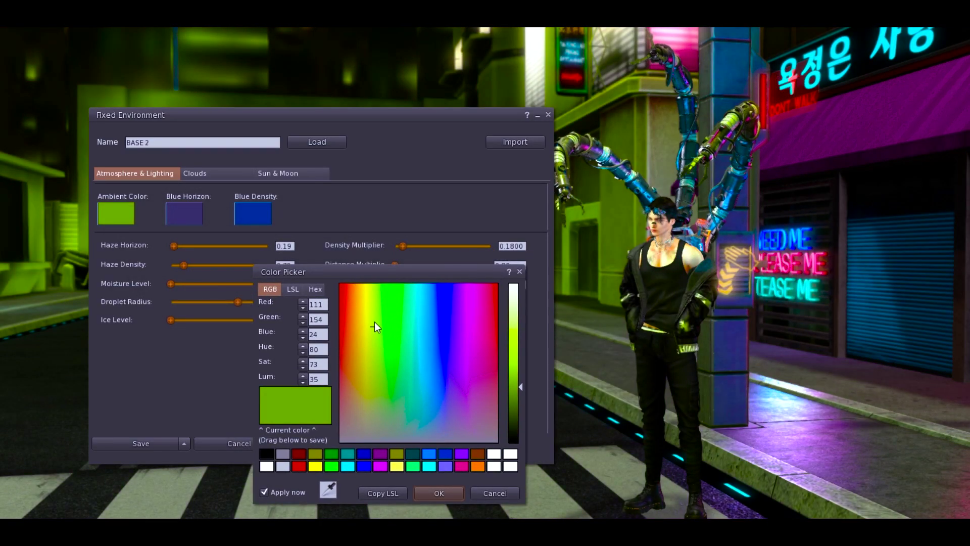
left_click_drag(374, 323, 424, 300)
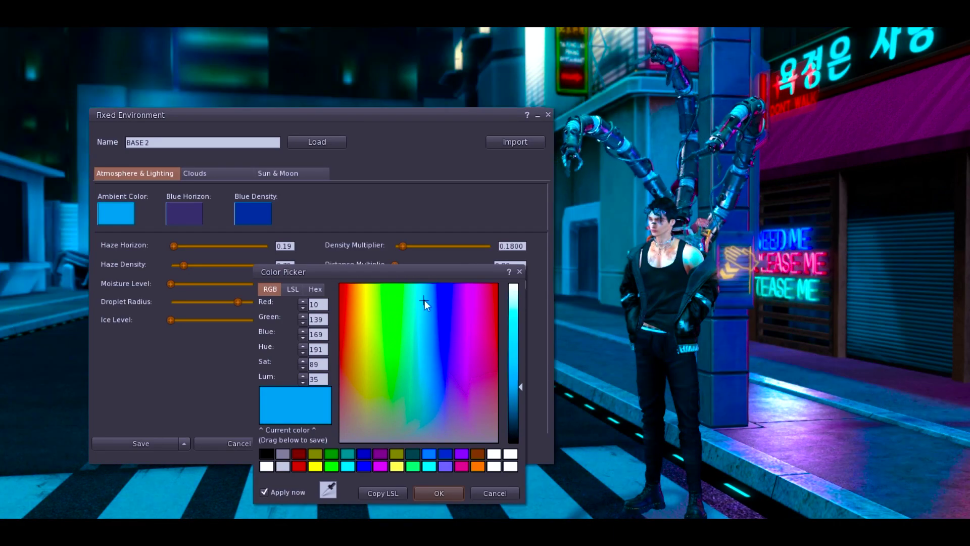
left_click(439, 493)
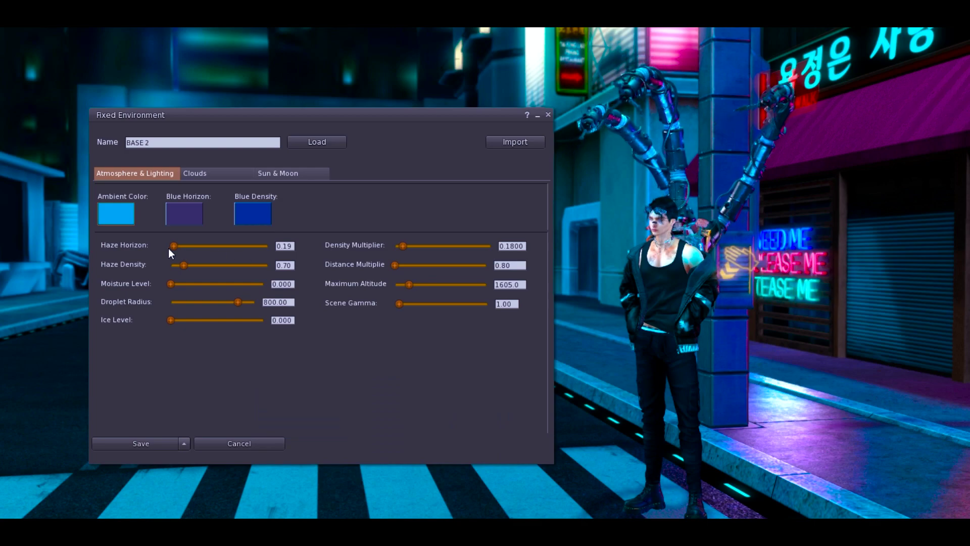
Set the BASE 2 sky's haze horizon to 2.71, density multiplier to 0.8775 and haze density to 1.53.
left_click_drag(173, 246, 199, 249)
left_click_drag(262, 114, 532, 146)
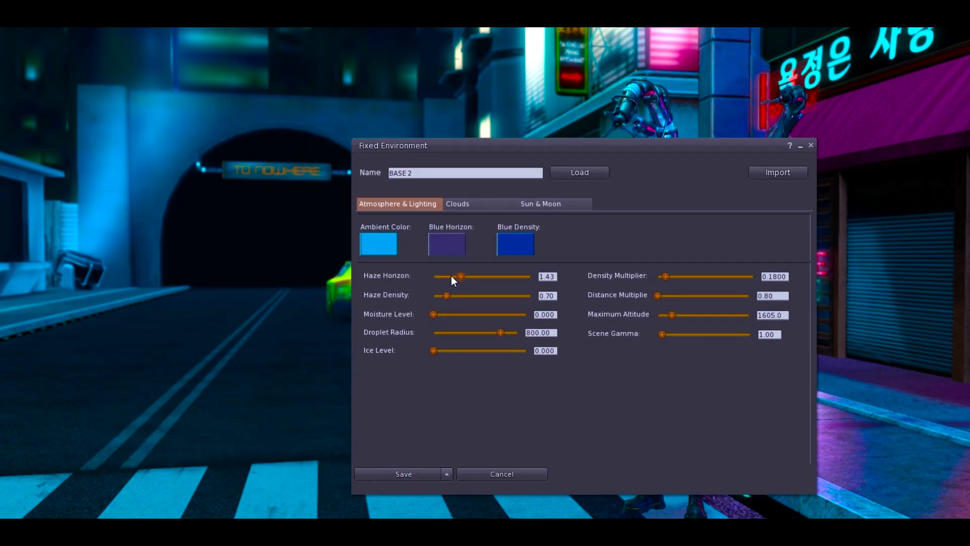
left_click_drag(451, 278, 486, 277)
left_click_drag(675, 281, 699, 278)
left_click_drag(658, 162, 378, 164)
left_click_drag(156, 334, 178, 316)
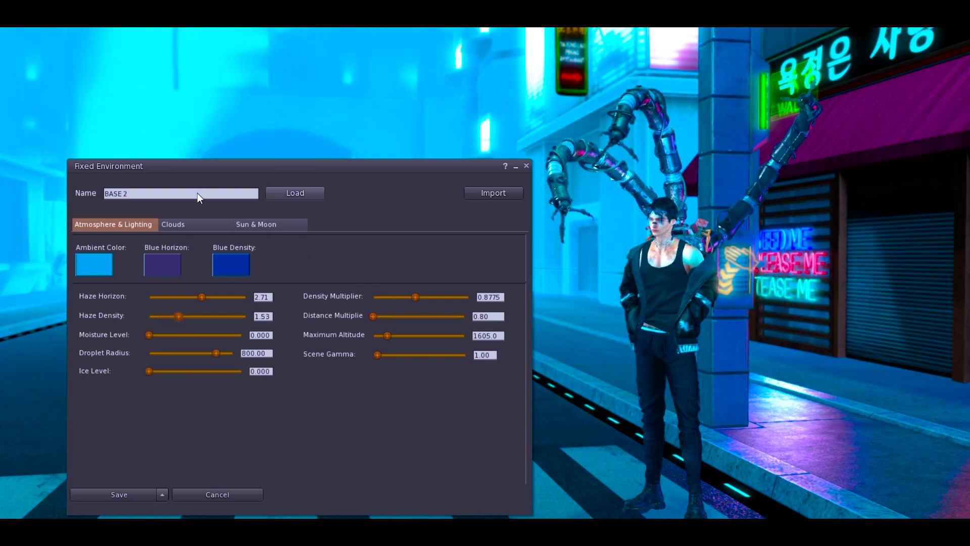
Save the edited sky as a new environment setting named "* Ambiente azul".
left_click(161, 493)
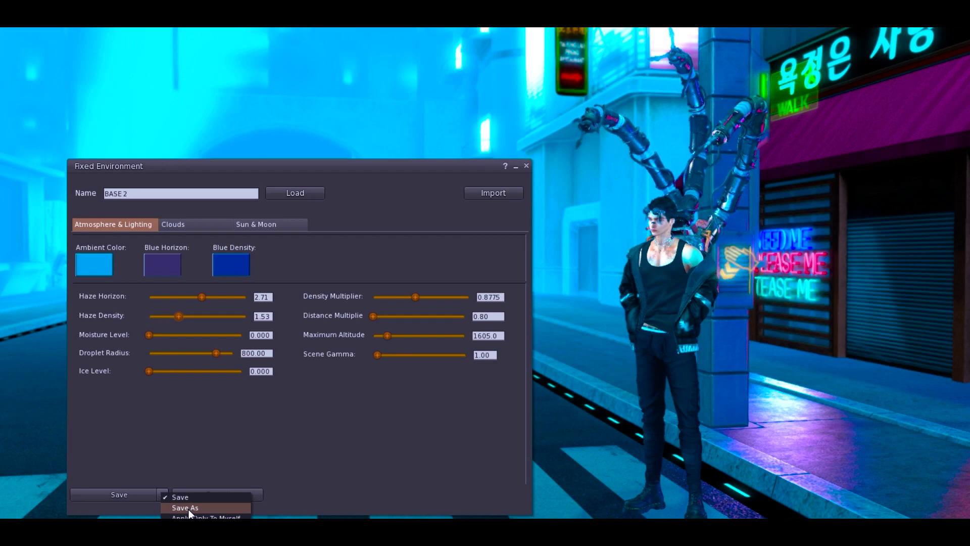
left_click_drag(323, 165, 353, 73)
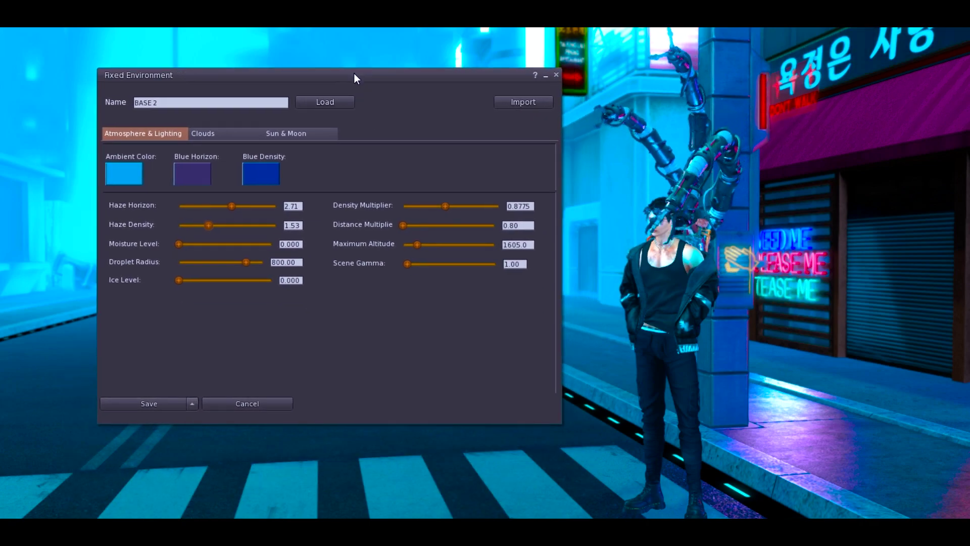
left_click(193, 405)
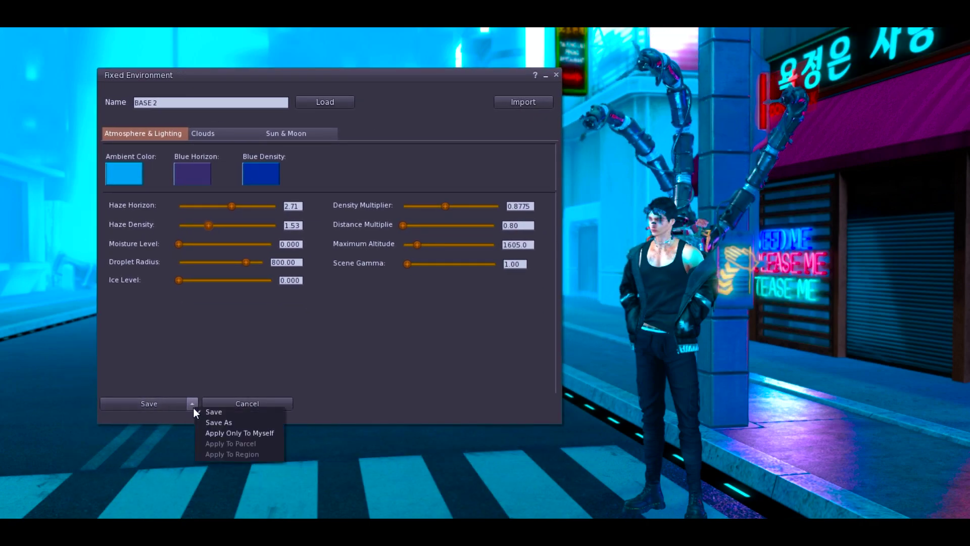
left_click(213, 423)
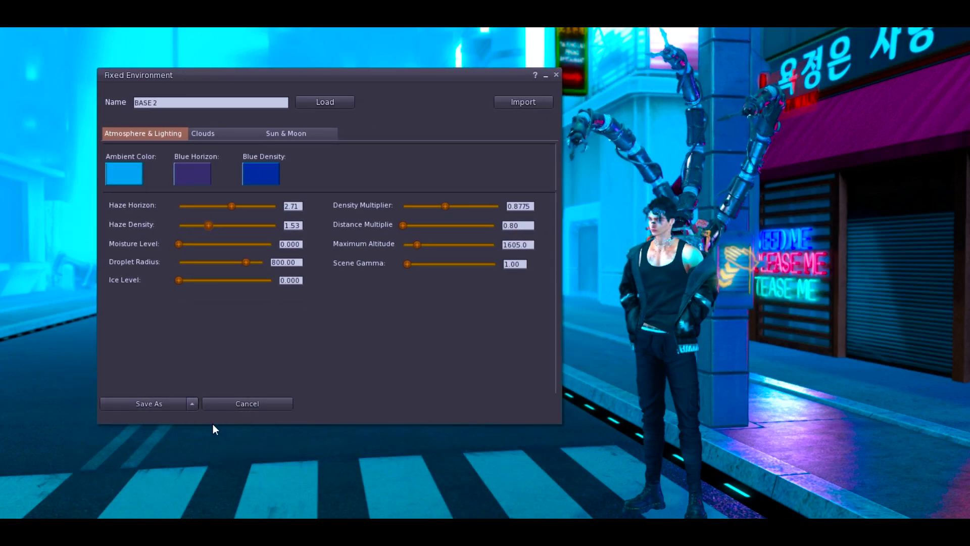
left_click(194, 405)
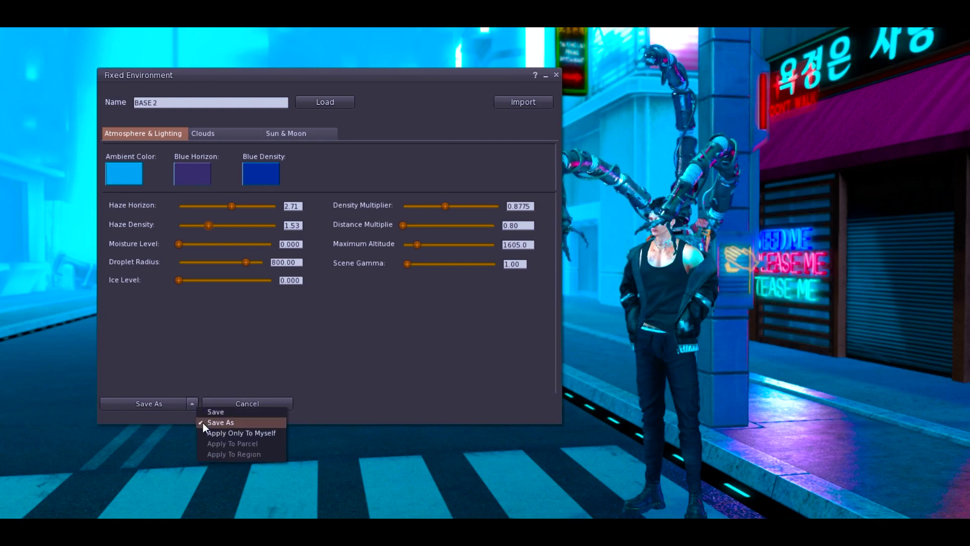
left_click(202, 423)
left_click(162, 401)
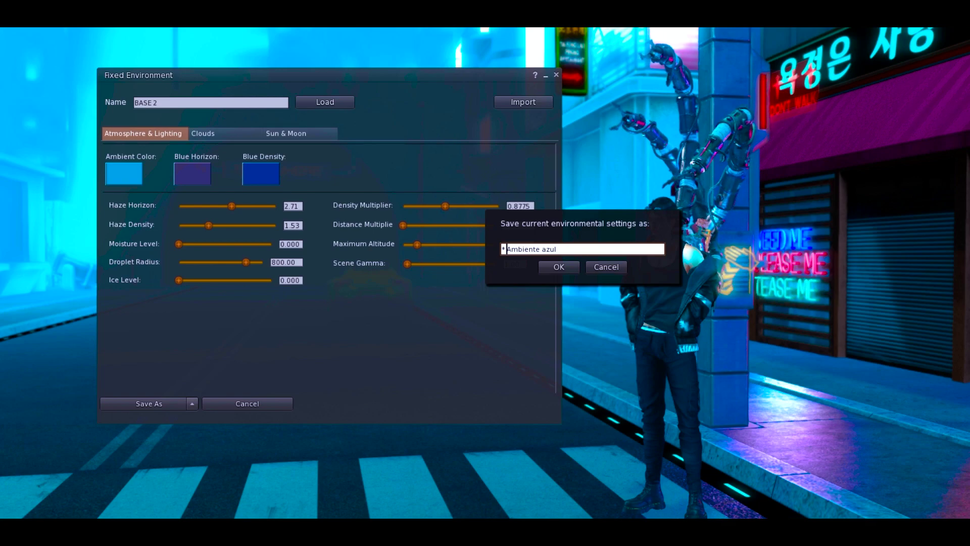
left_click(558, 267)
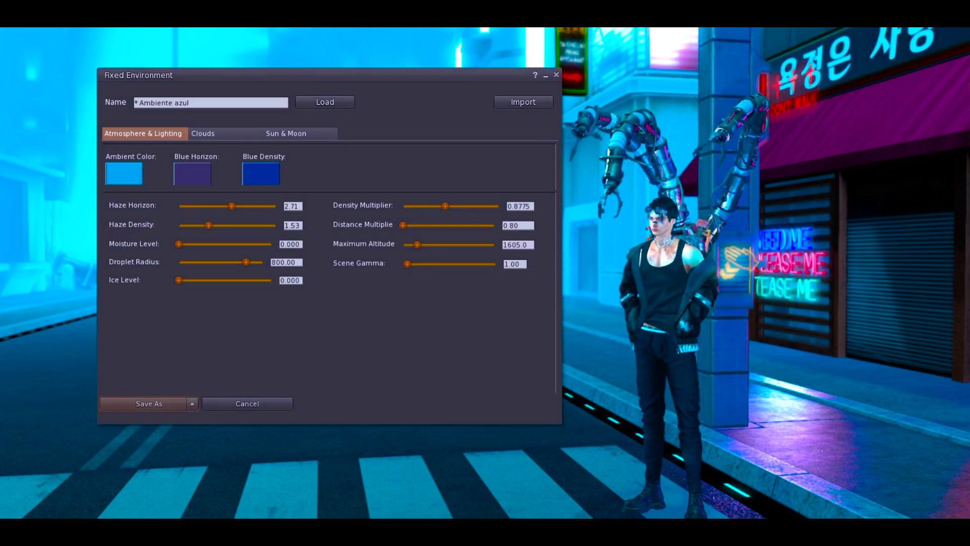
Open the inventory, and apply "* Ambiente azul" as the sky in Phototools.
key("ctrl+i")
left_click(767, 310)
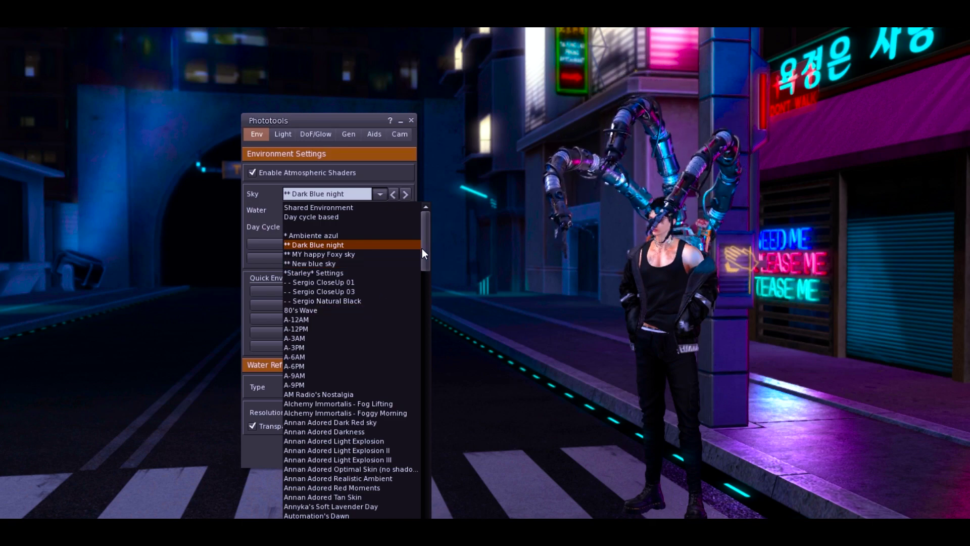
left_click_drag(422, 247, 428, 210)
left_click(316, 234)
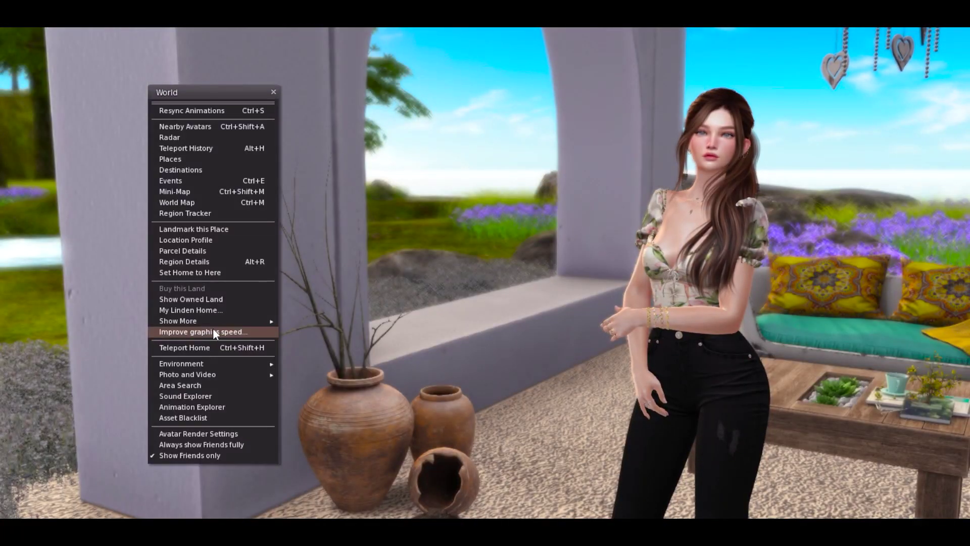
Open the graphics settings of the Improve Graphics Speed window and set Quality vs speed to Ultra.
left_click(211, 331)
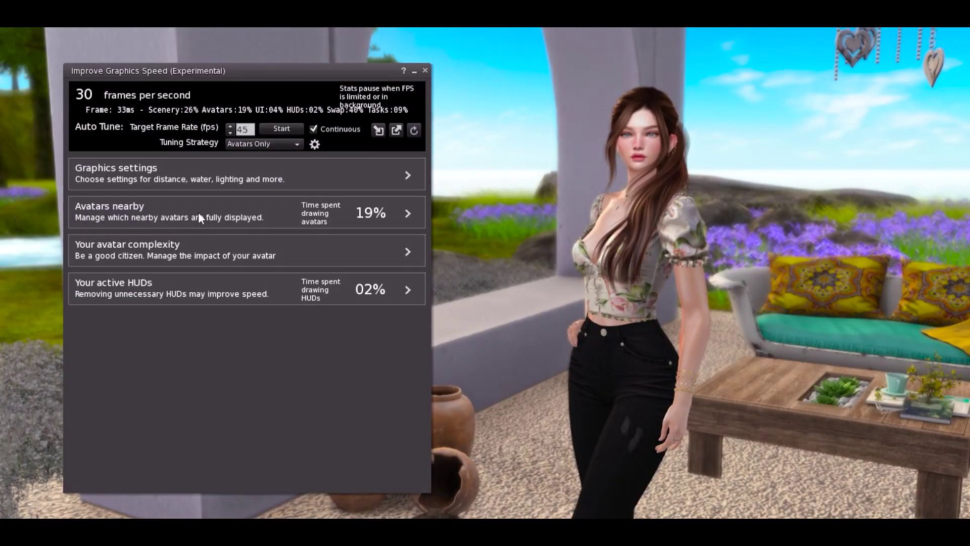
left_click(187, 176)
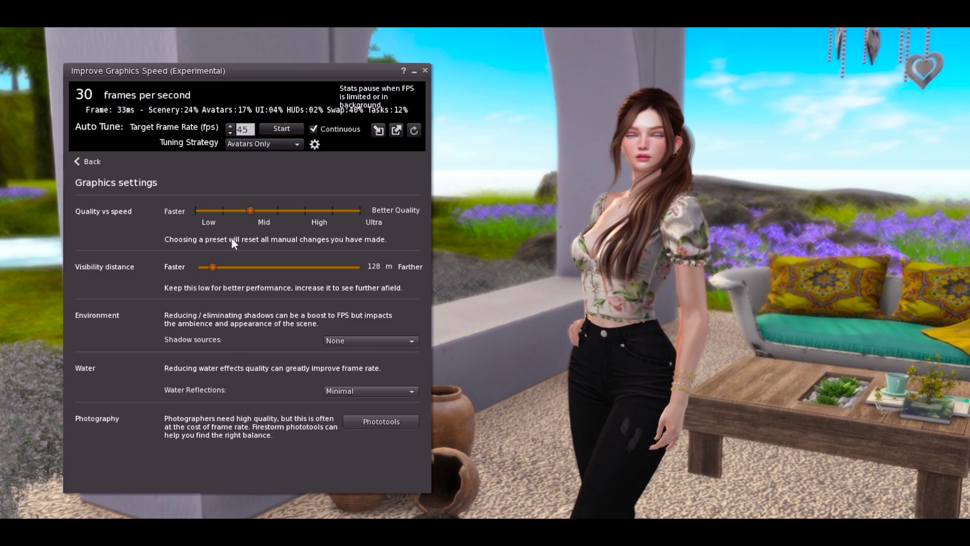
left_click(361, 211)
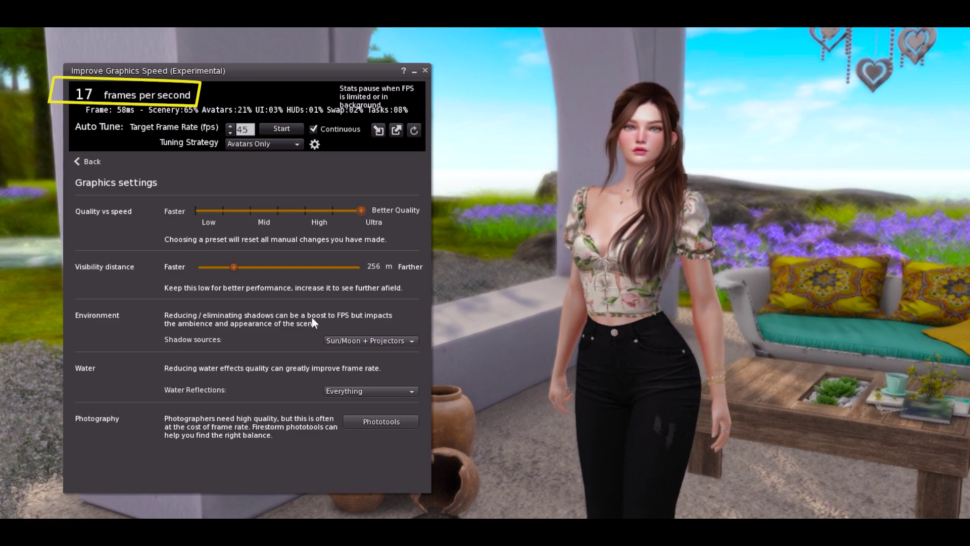
Set the shadow sources to Sun/Moon, and switch them to None.
left_click(354, 338)
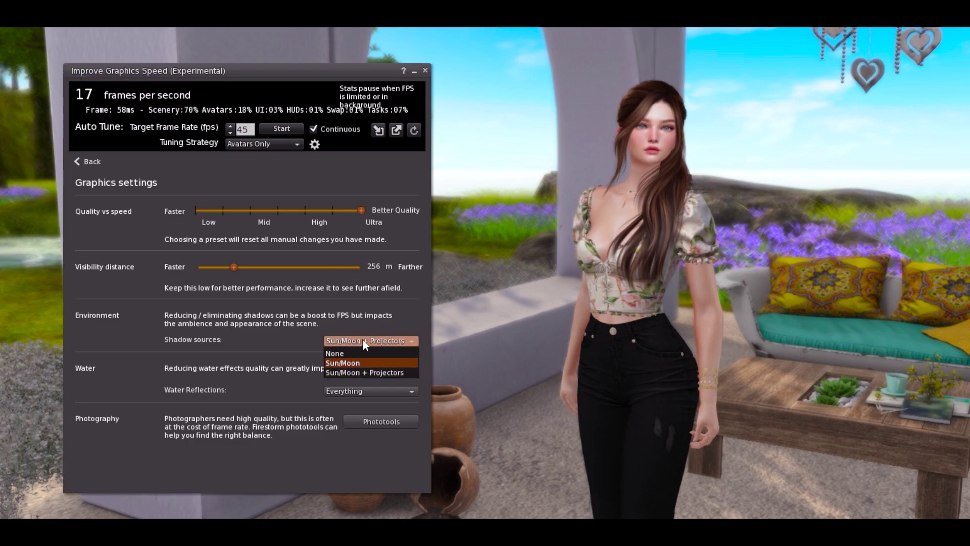
left_click(363, 343)
left_click(362, 341)
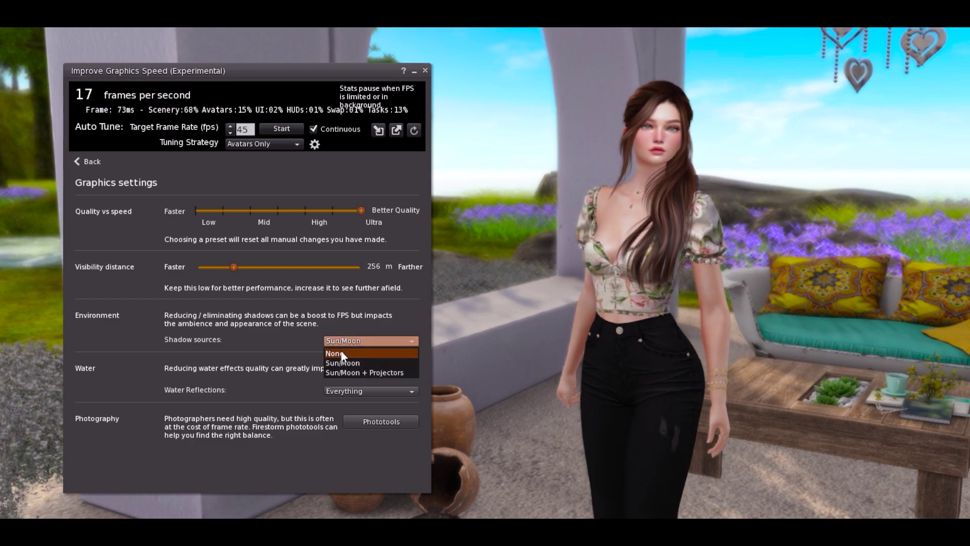
left_click(343, 354)
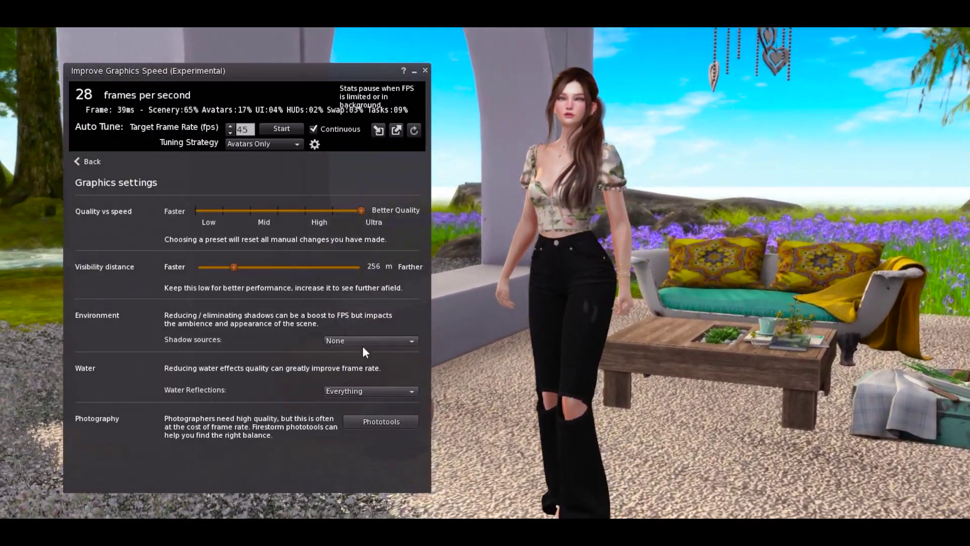
Try the shadow sources Sun/Moon and Sun/Moon + Projectors for comparison, and return the setting to None.
left_click(362, 341)
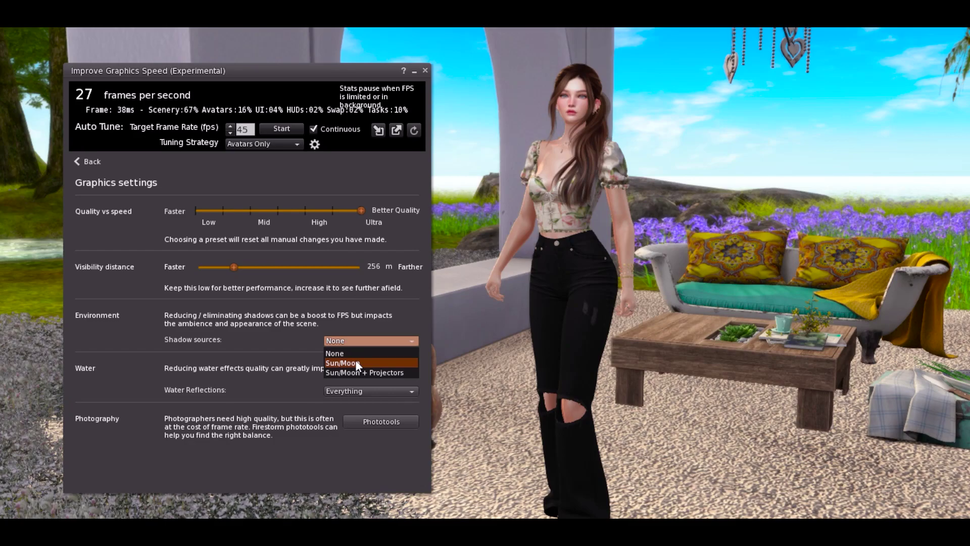
left_click(355, 361)
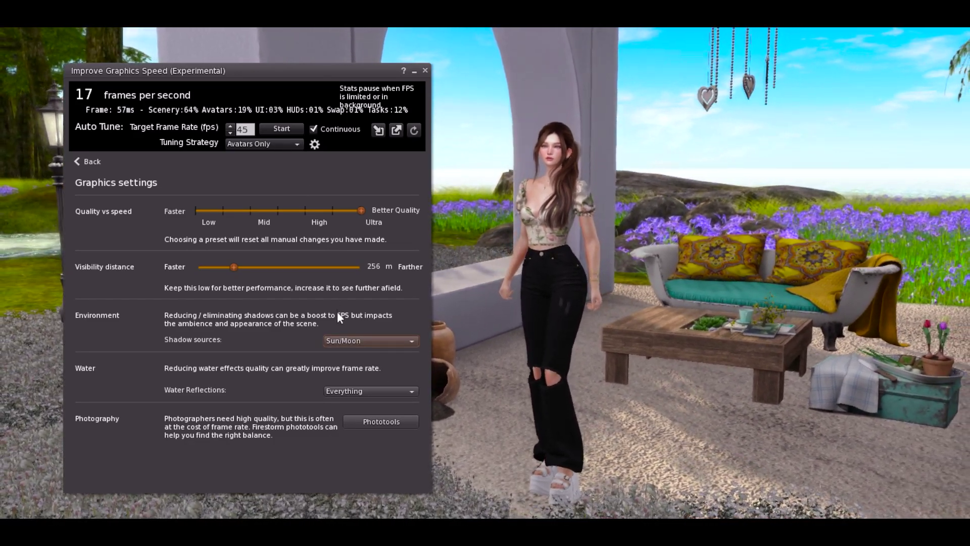
left_click(338, 339)
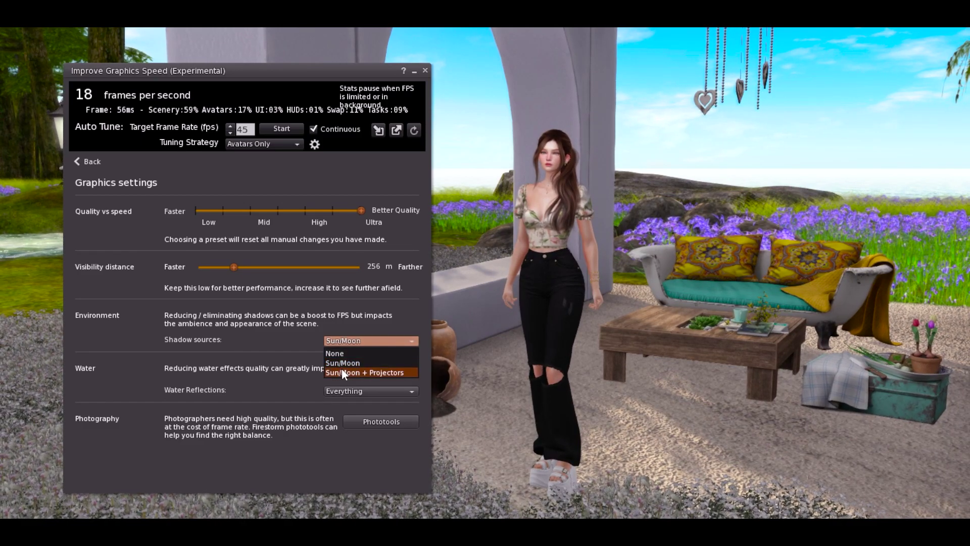
left_click(342, 371)
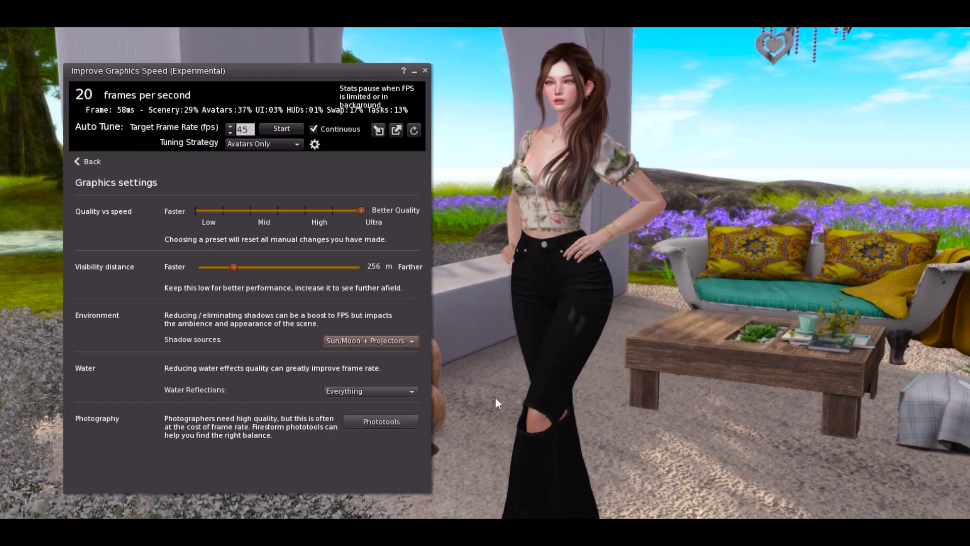
left_click(344, 340)
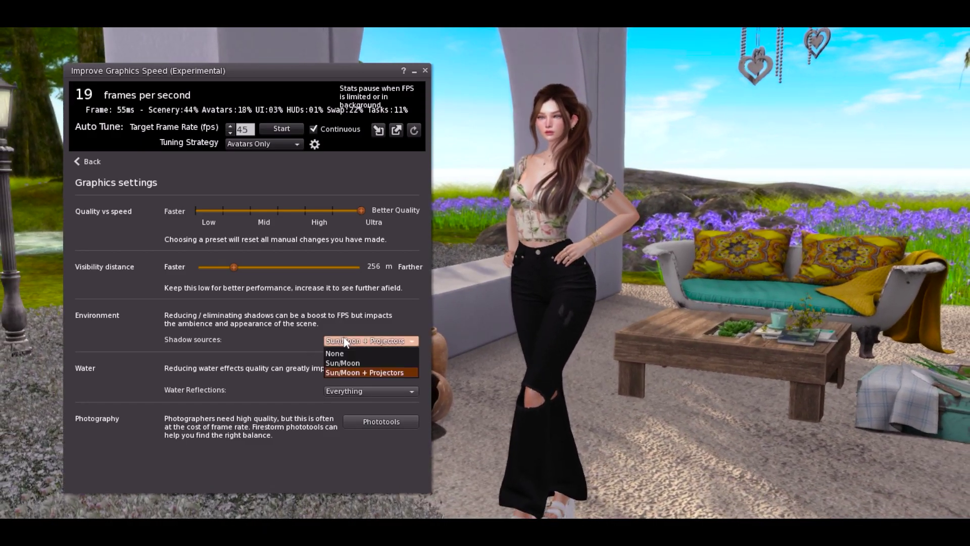
left_click(339, 353)
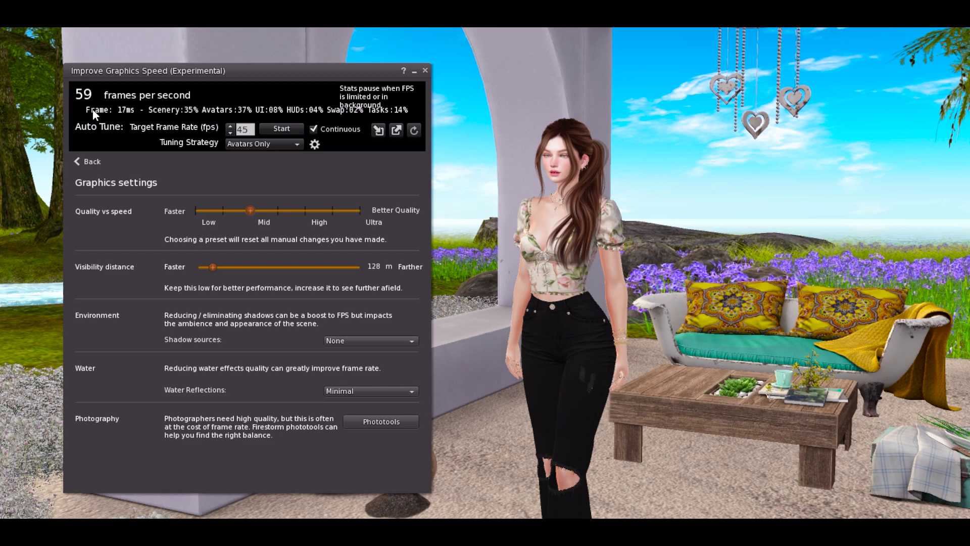
Open Phototools from the graphics settings and enable the Advanced Lighting Model.
left_click(378, 421)
mouse_move(722, 101)
left_mouse_down()
mouse_move(701, 104)
mouse_move(713, 102)
left_mouse_up()
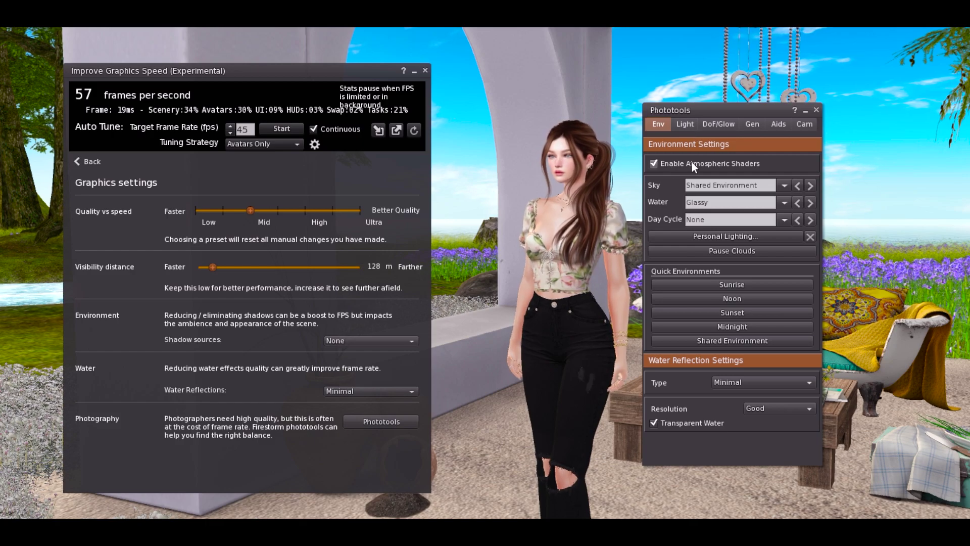
left_click(685, 124)
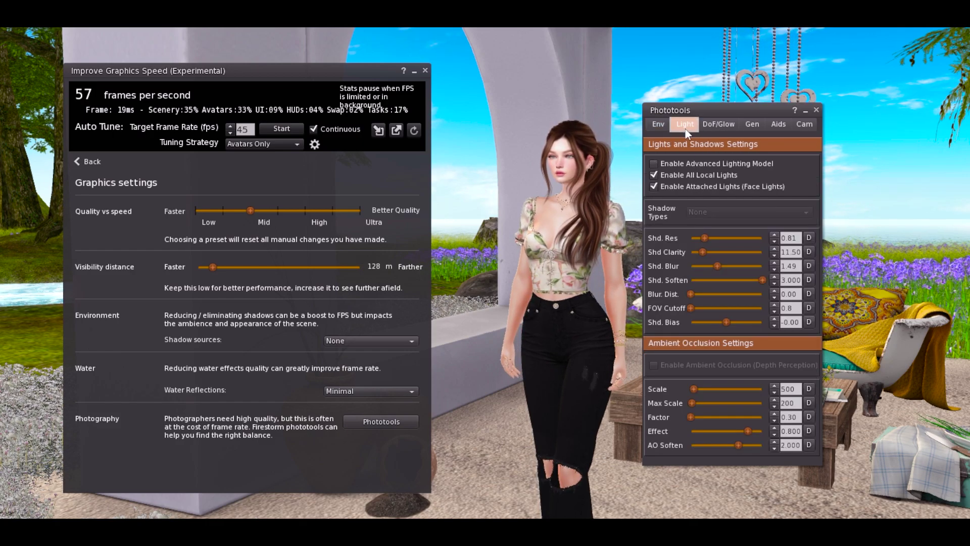
left_click(676, 165)
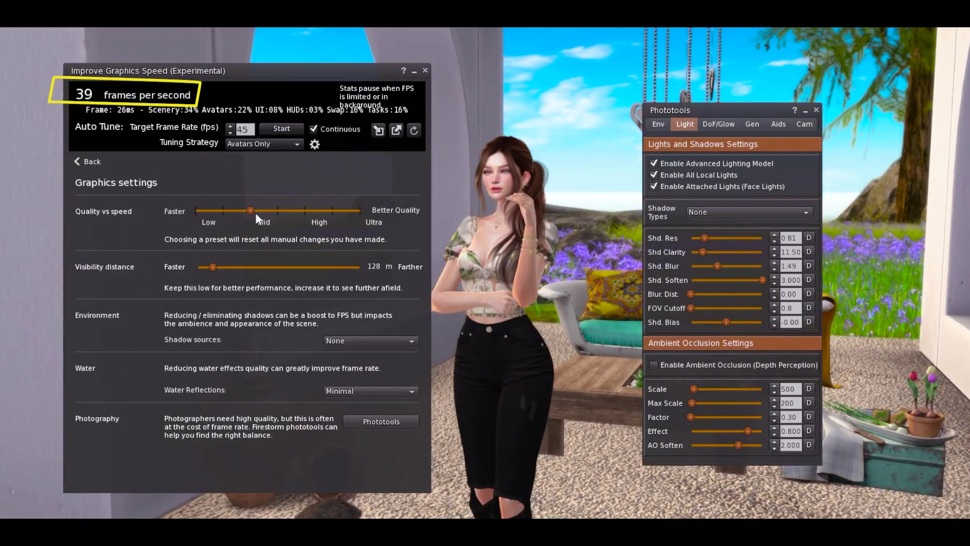
Turn Depth of Field off in Phototools to compare the frame rate, and toggle it back.
left_click_drag(281, 75, 260, 77)
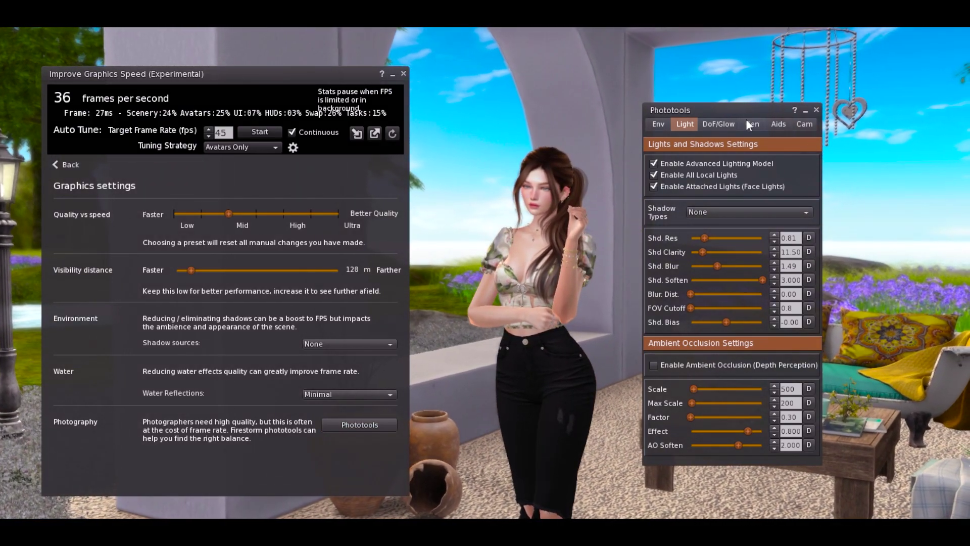
left_click(718, 124)
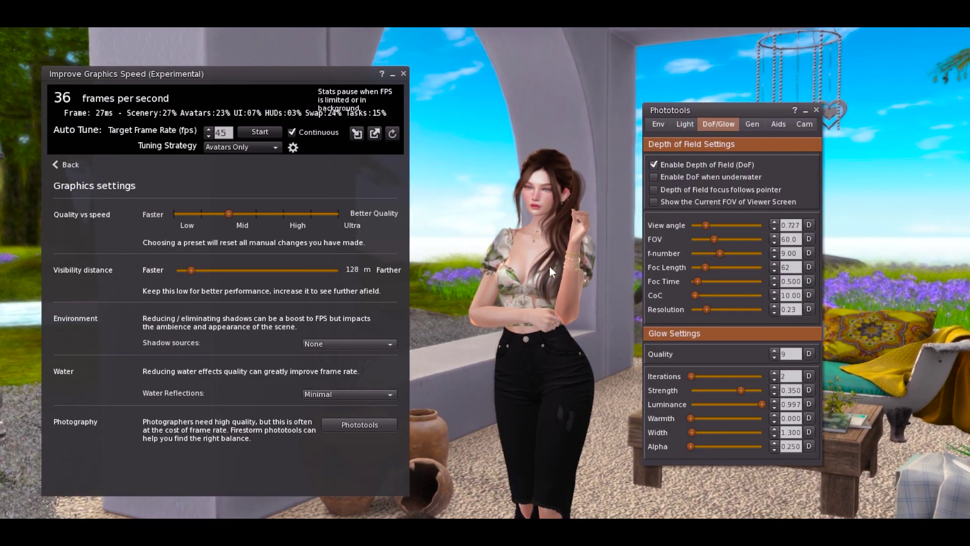
left_click(674, 165)
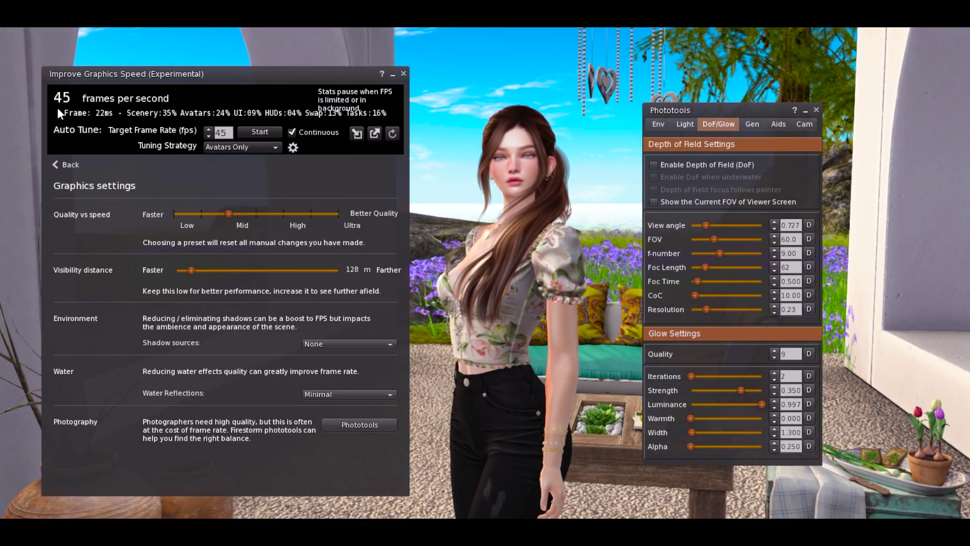
left_click(670, 162)
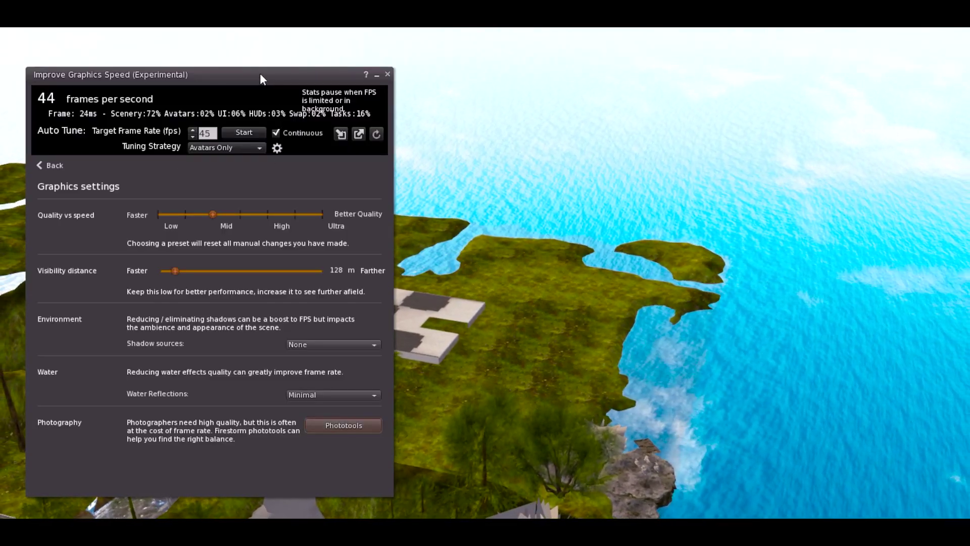
Raise the visibility distance to 600 m, 848 m and finally 976 m, inspecting the distant scenery.
left_click_drag(260, 75, 741, 110)
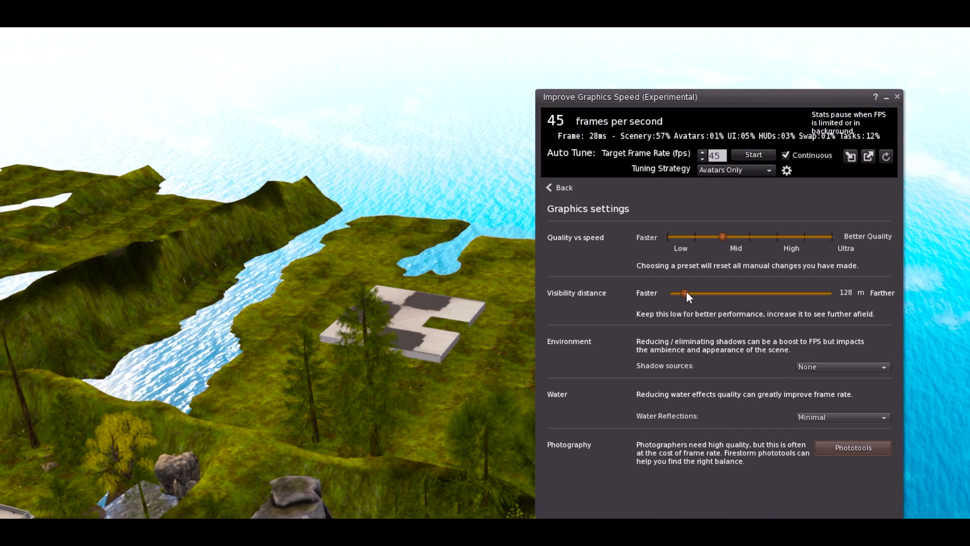
left_click_drag(686, 292, 764, 286)
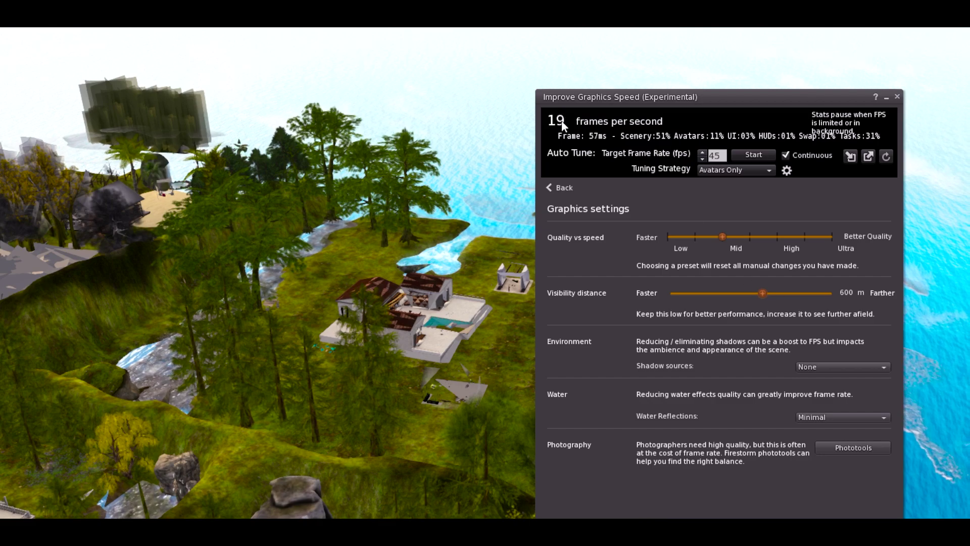
left_click_drag(763, 292, 804, 290)
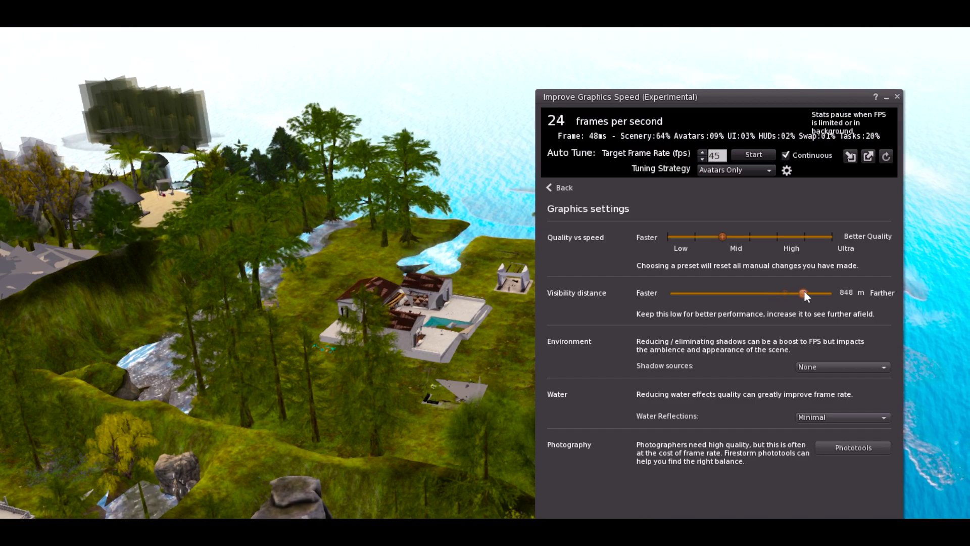
scroll(502, 326, "up", 3)
scroll(501, 326, "up", 5)
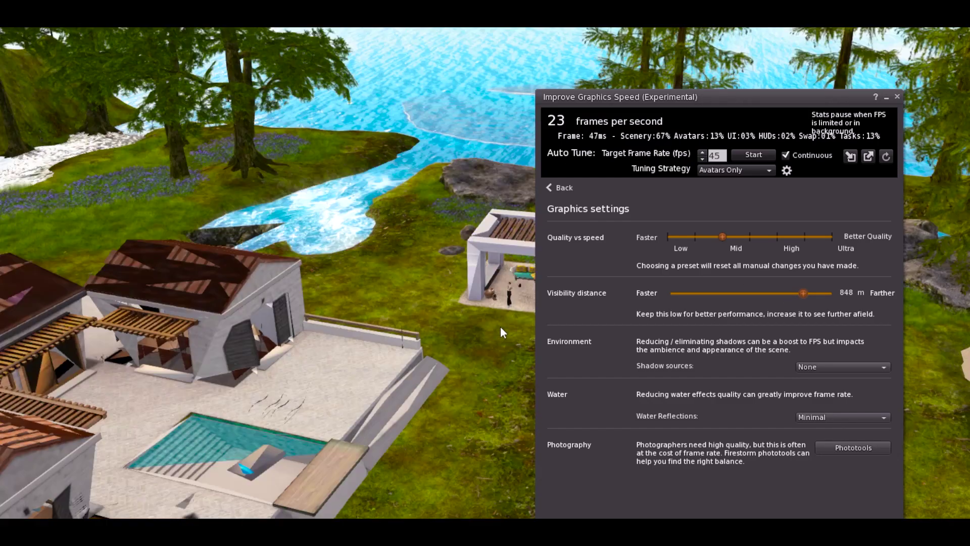
scroll(501, 328, "down", 10)
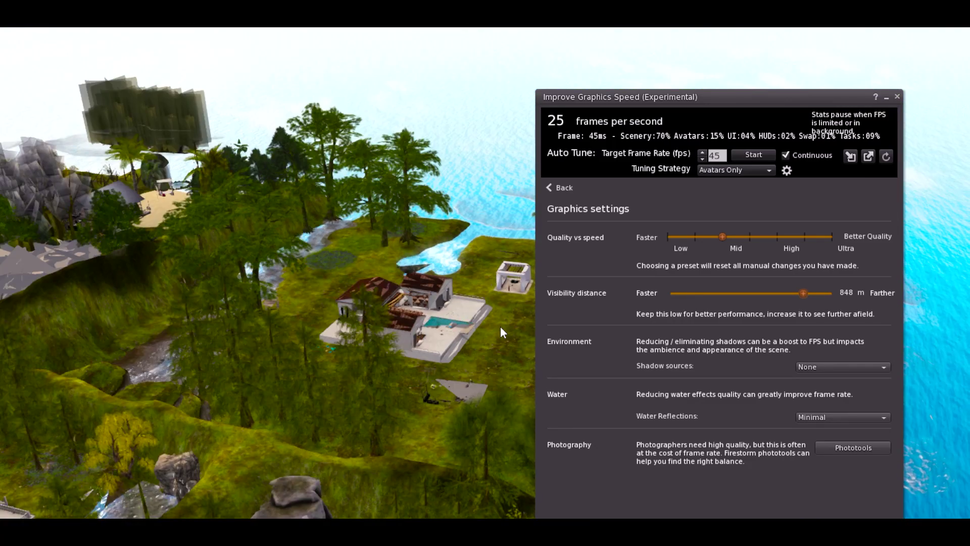
scroll(500, 331, "up", 2)
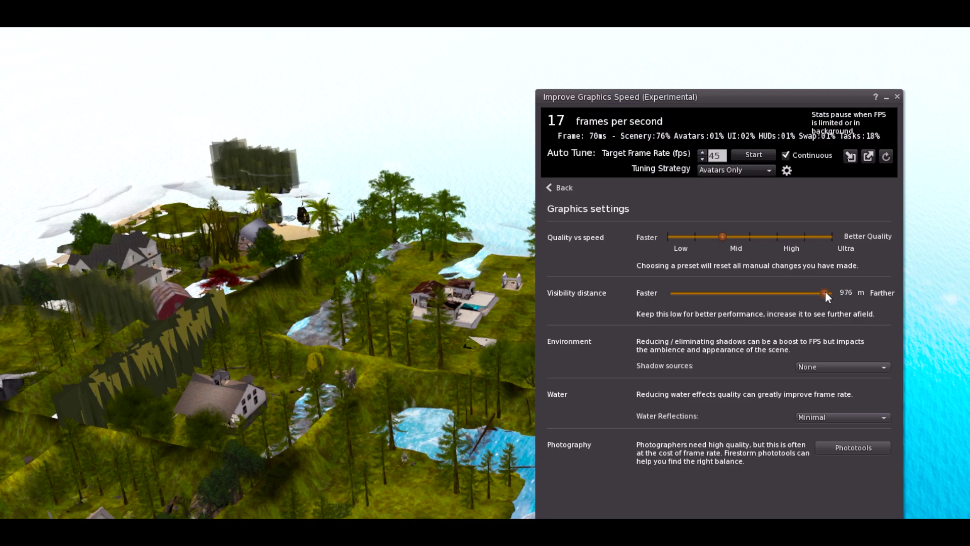
Set Quality vs speed to Ultra with a visibility distance of 968 m, and inspect the distant scenery.
left_click(832, 237)
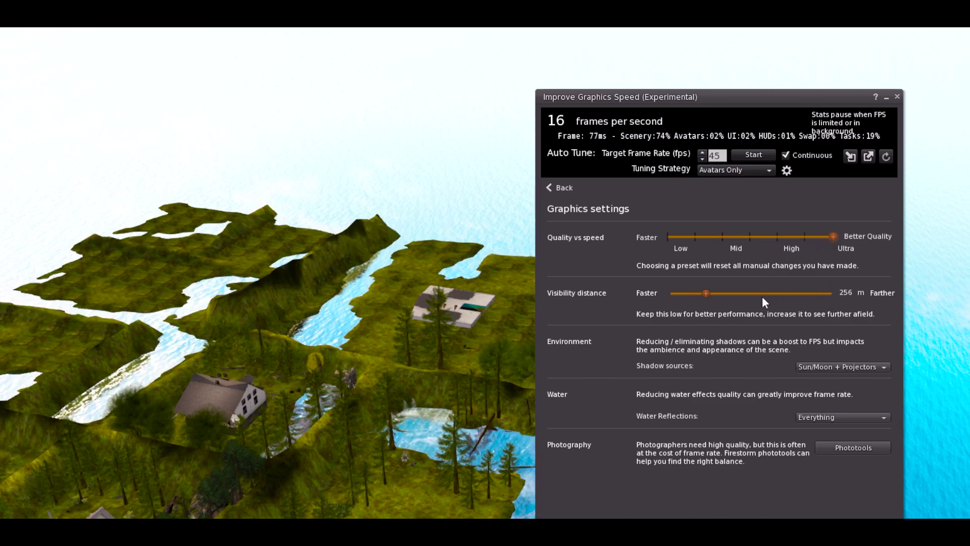
left_click_drag(762, 293, 795, 291)
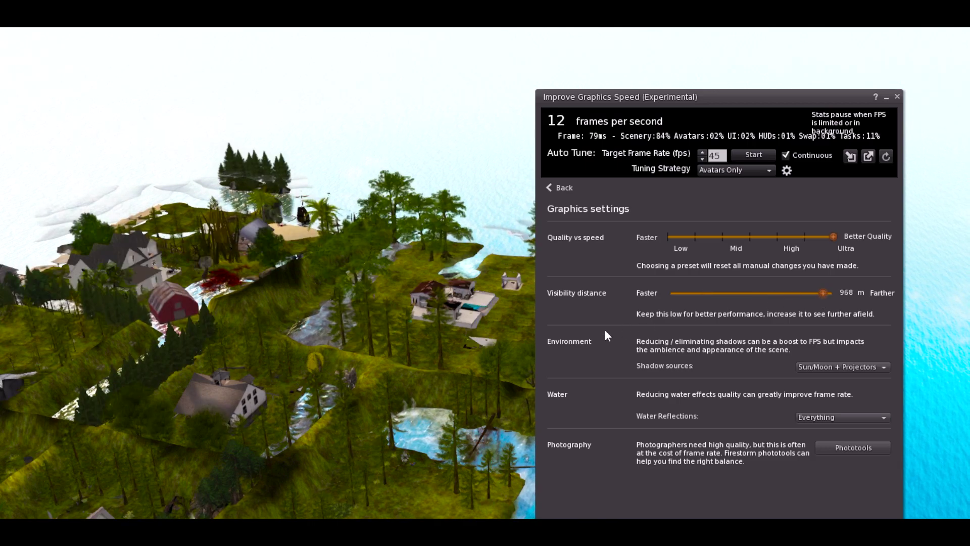
scroll(486, 353, "up", 5)
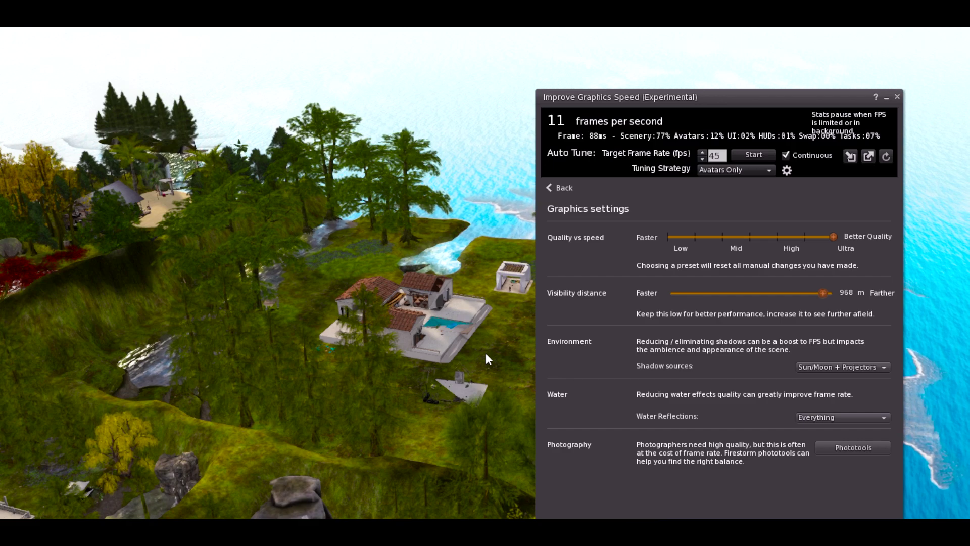
scroll(486, 352, "up", 3)
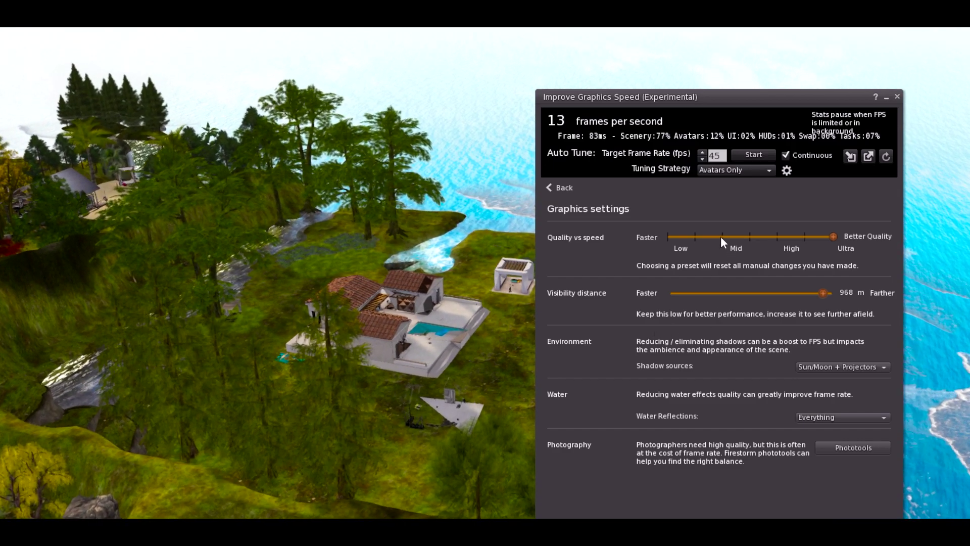
Set Quality vs speed to the Mid preset with 128 m visibility, and return to the graphics speed overview.
left_click(720, 235)
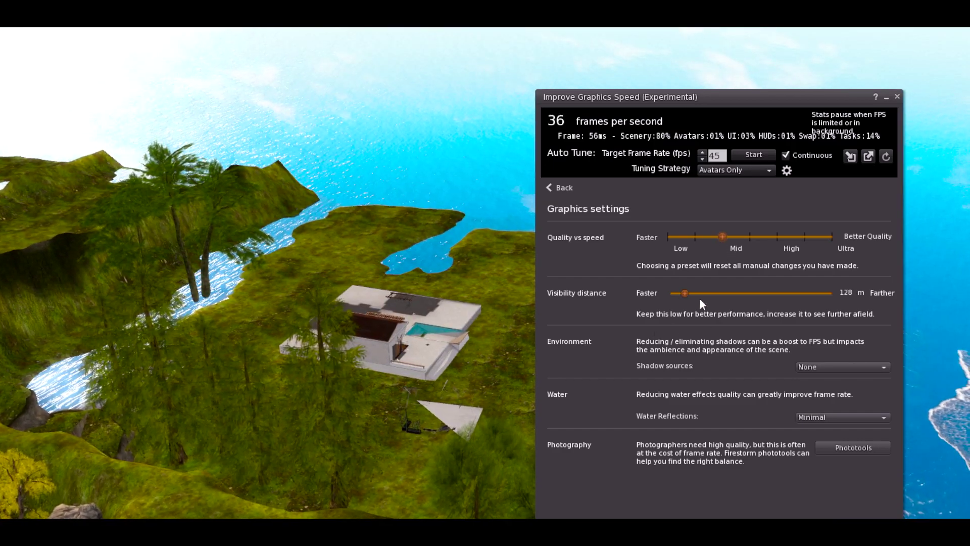
left_click(746, 236)
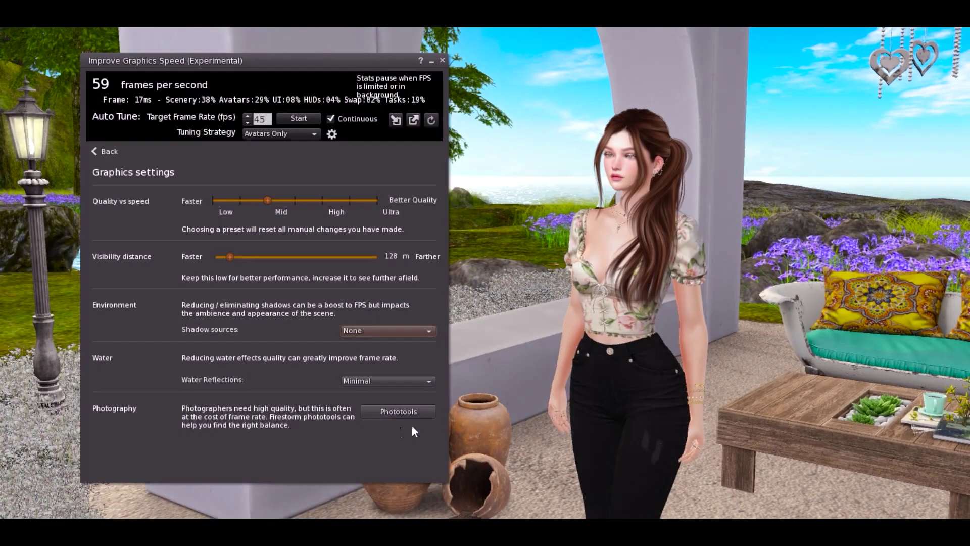
left_click(97, 150)
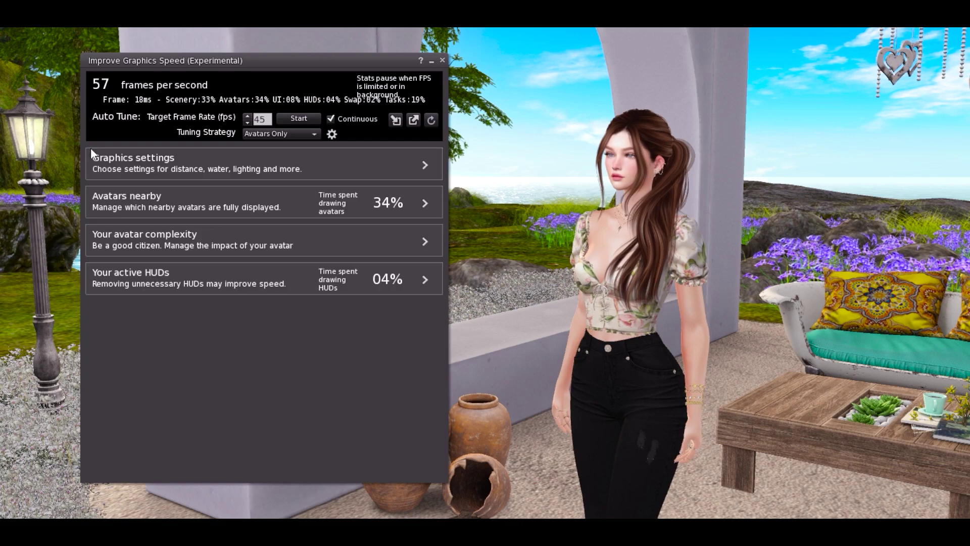
Open the nearby avatars settings, and start continuous auto tuning with a 15 fps target and the Avatars and Scene strategy.
left_click(311, 203)
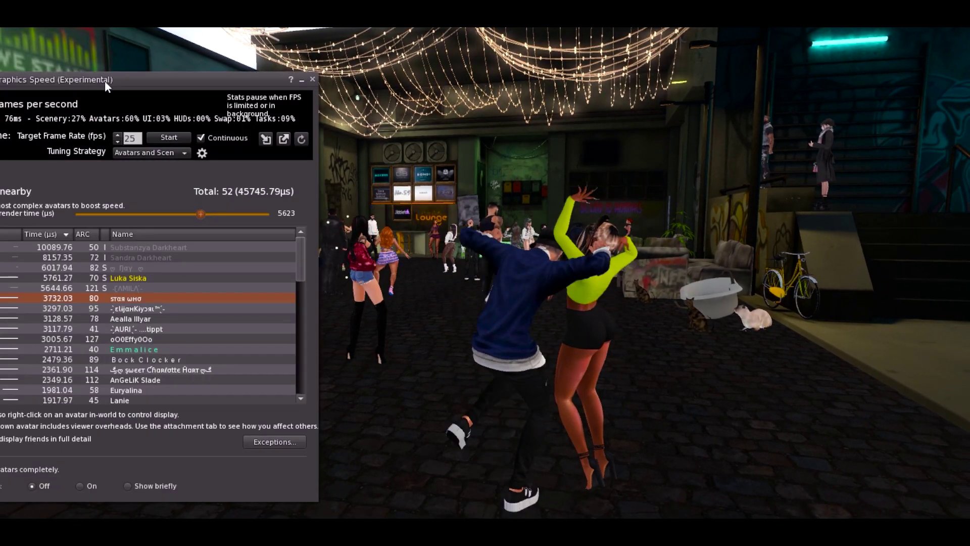
left_click_drag(105, 81, 150, 57)
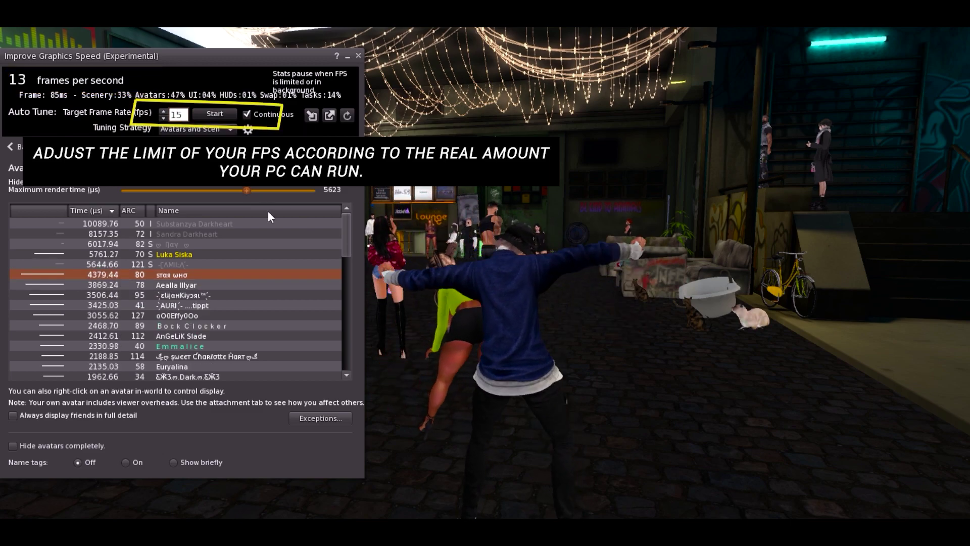
left_click(220, 112)
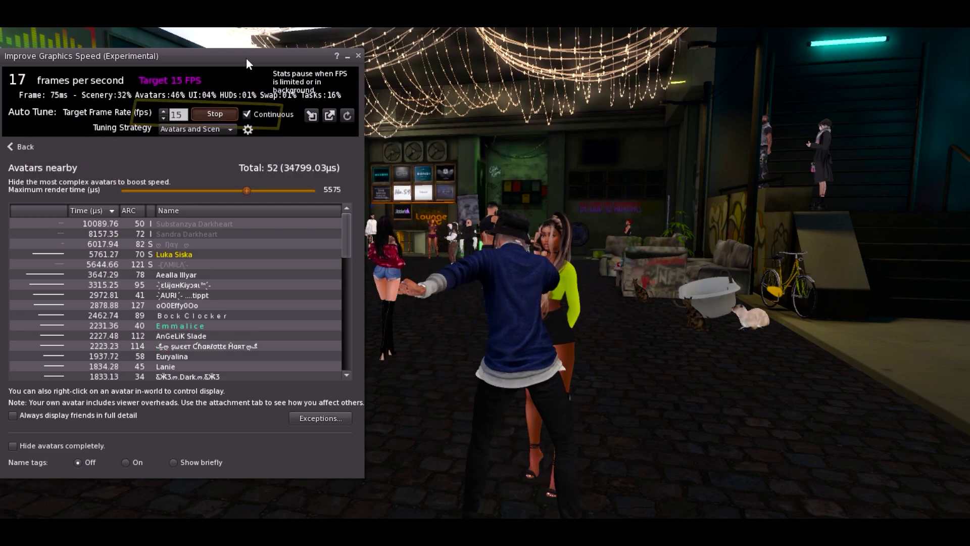
Lower the nearby avatars' maximum render time to 147 µs, stop auto tuning, and examine the list of avatar render times.
left_click_drag(189, 56, 91, 55)
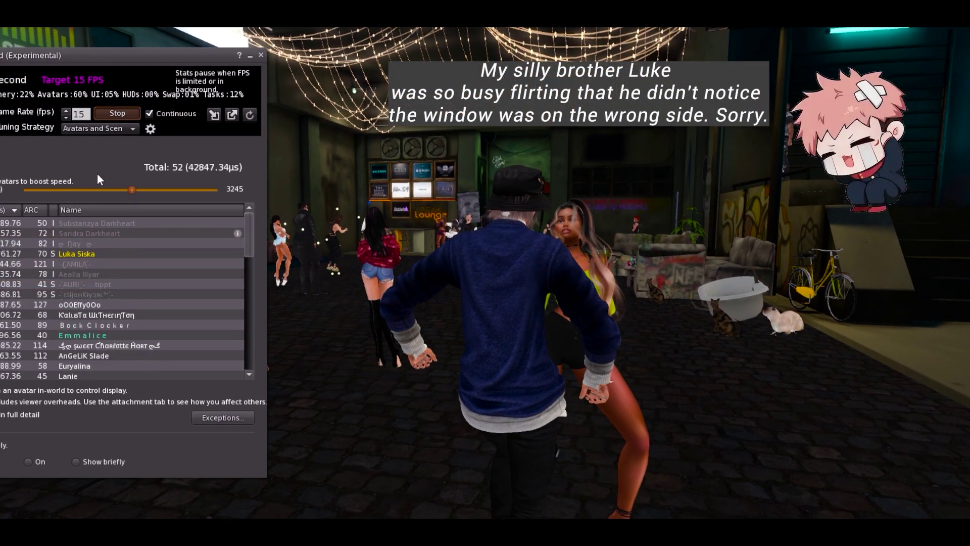
left_click_drag(132, 191, 88, 192)
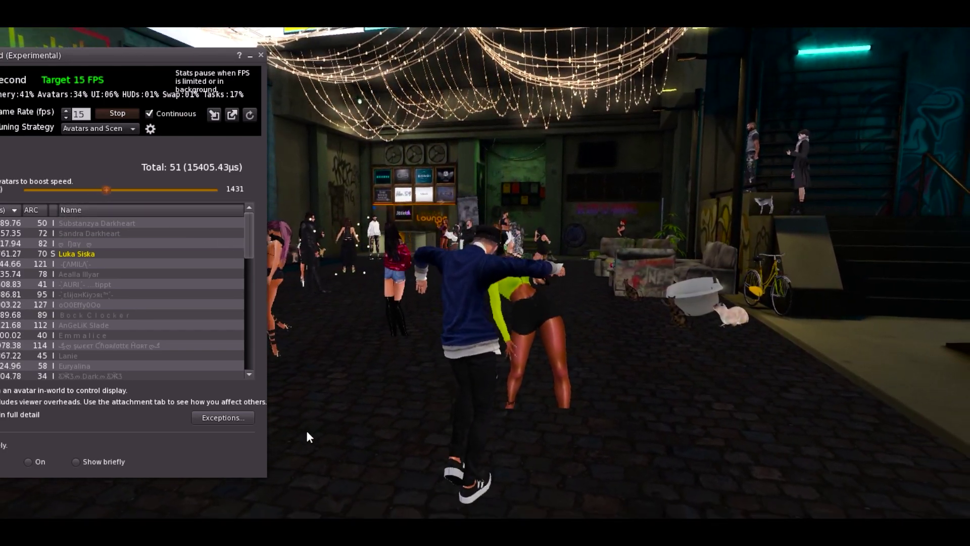
left_click_drag(249, 261, 244, 229)
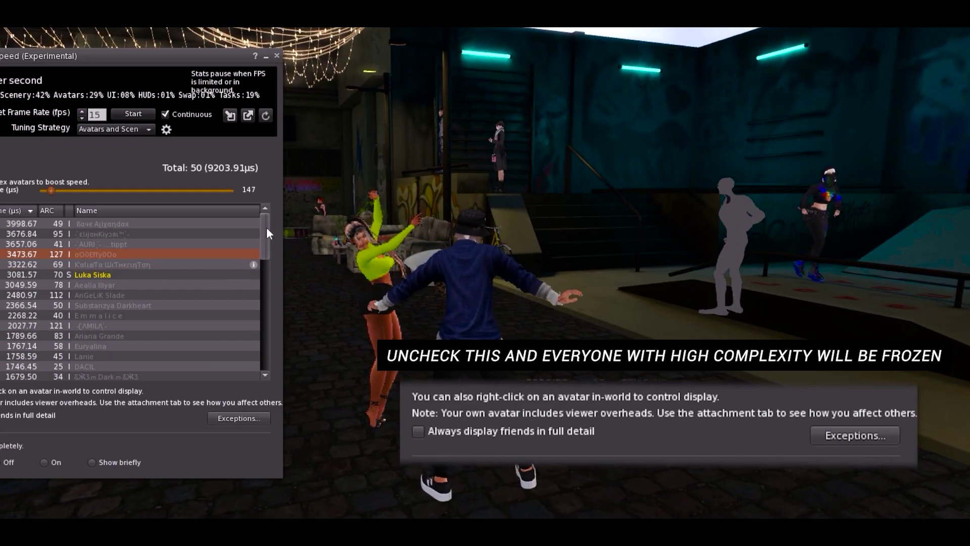
left_click_drag(260, 272, 254, 220)
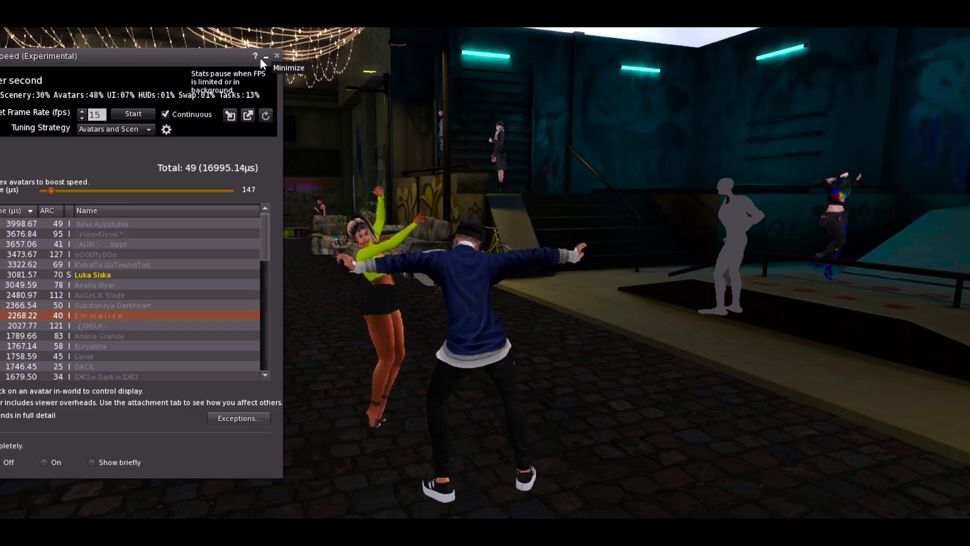
Minimize the graphics speed window and examine how the nearby avatars are drawn in the scene.
left_click(265, 58)
left_click_drag(373, 250, 440, 314)
key("Escape")
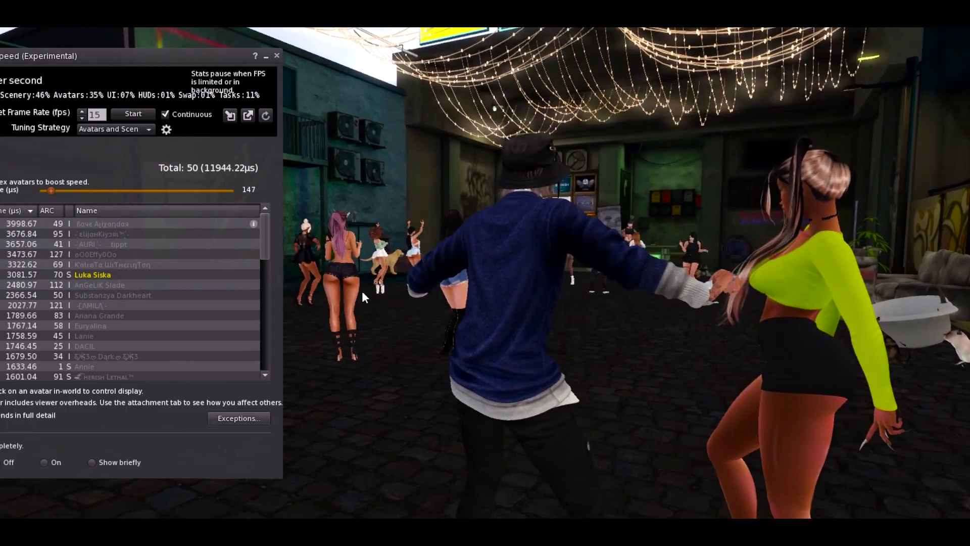
left_click(266, 56)
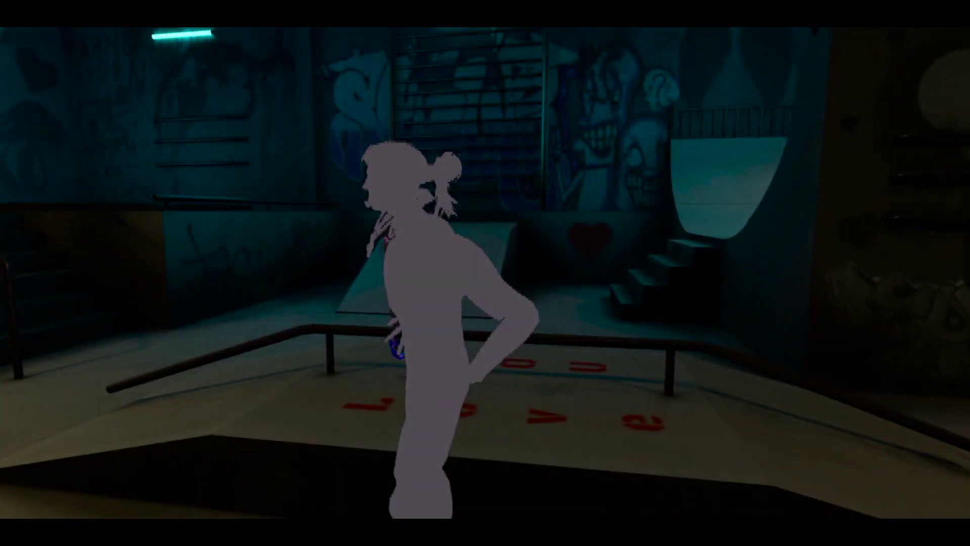
Set the avatar Maximum complexity to No limit in the graphics preferences.
key("ctrl+p")
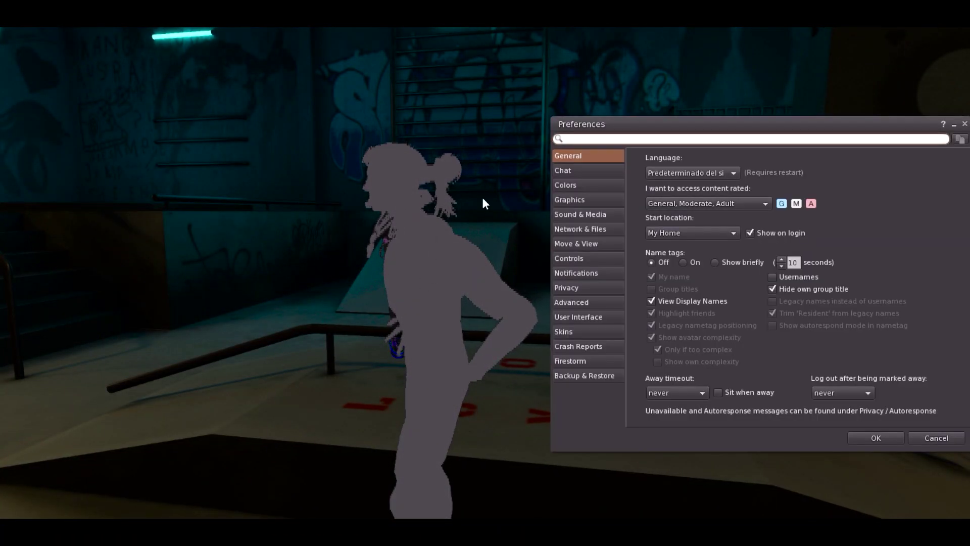
left_click_drag(655, 118, 620, 78)
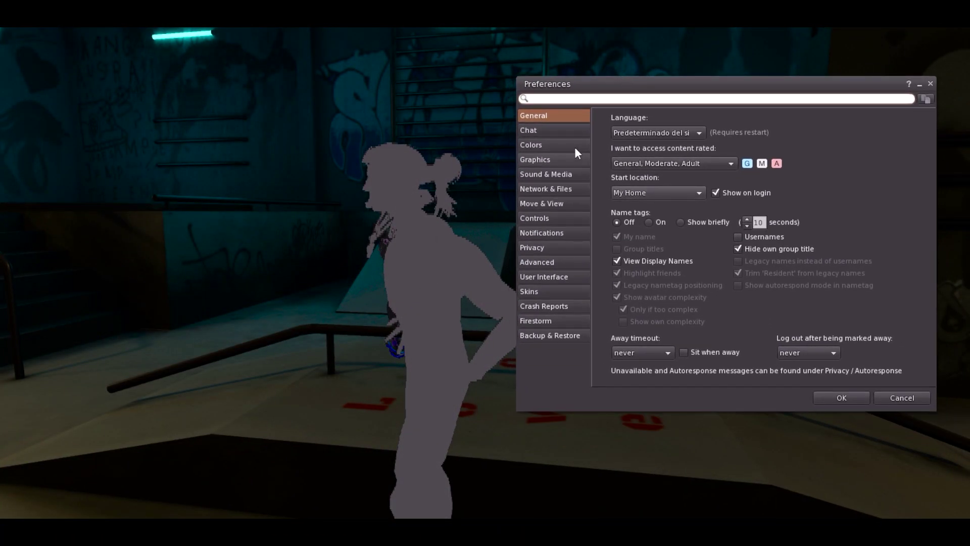
left_click(528, 160)
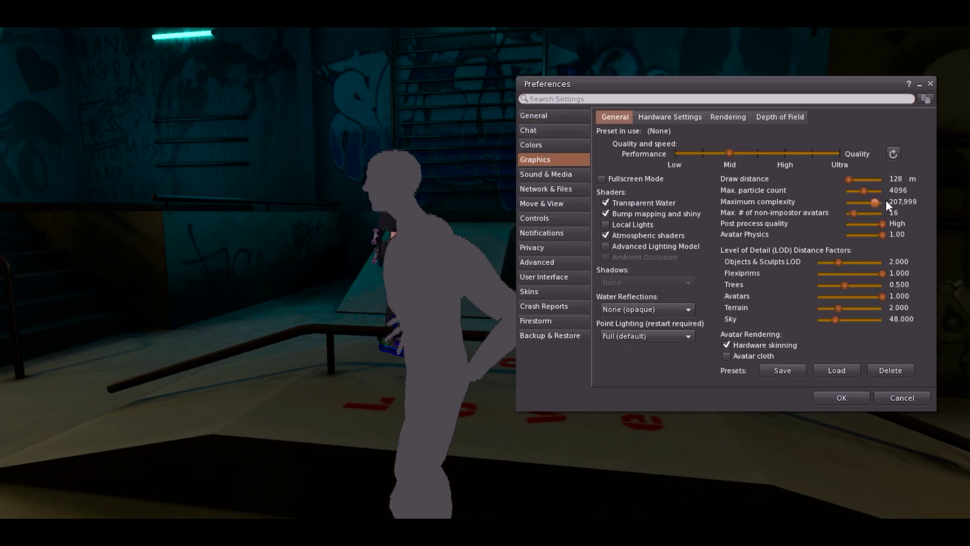
left_click_drag(886, 199, 890, 201)
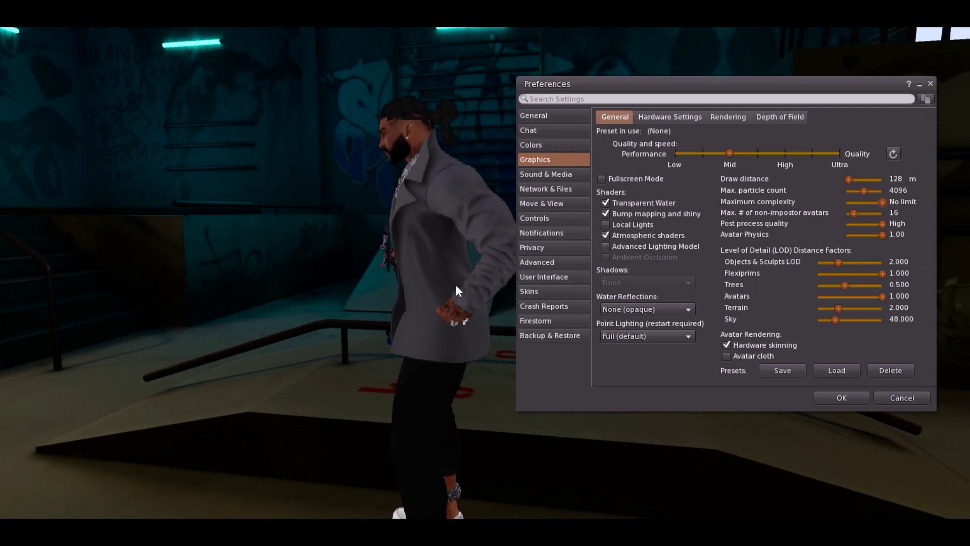
left_click_drag(577, 94, 610, 90)
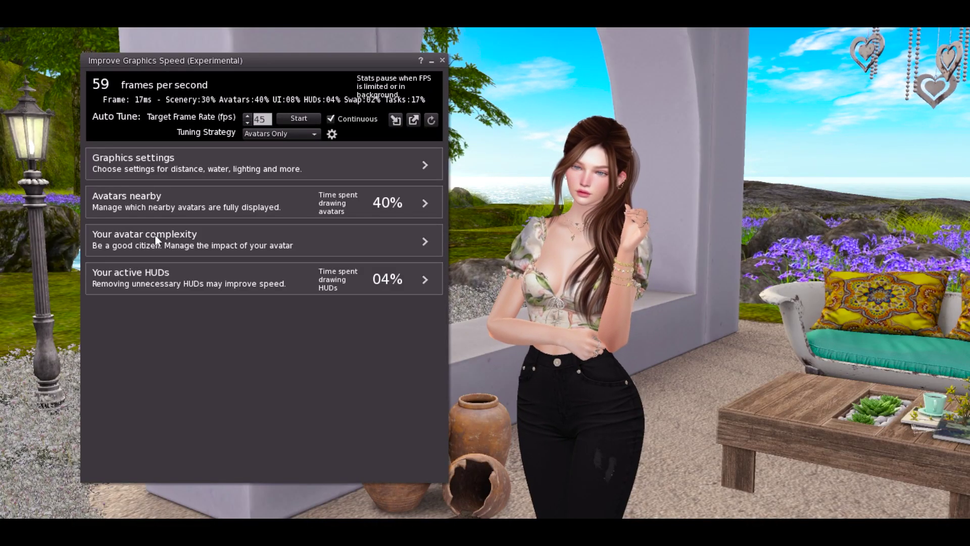
Open your own avatar's attachment complexity list and examine the render time of each attachment.
left_click(155, 236)
left_click_drag(269, 63, 275, 62)
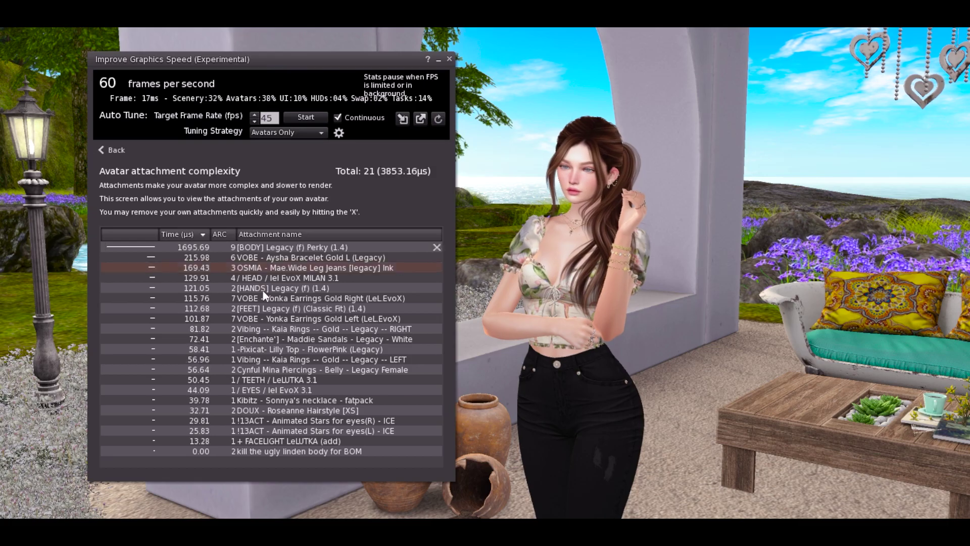
left_click(303, 257)
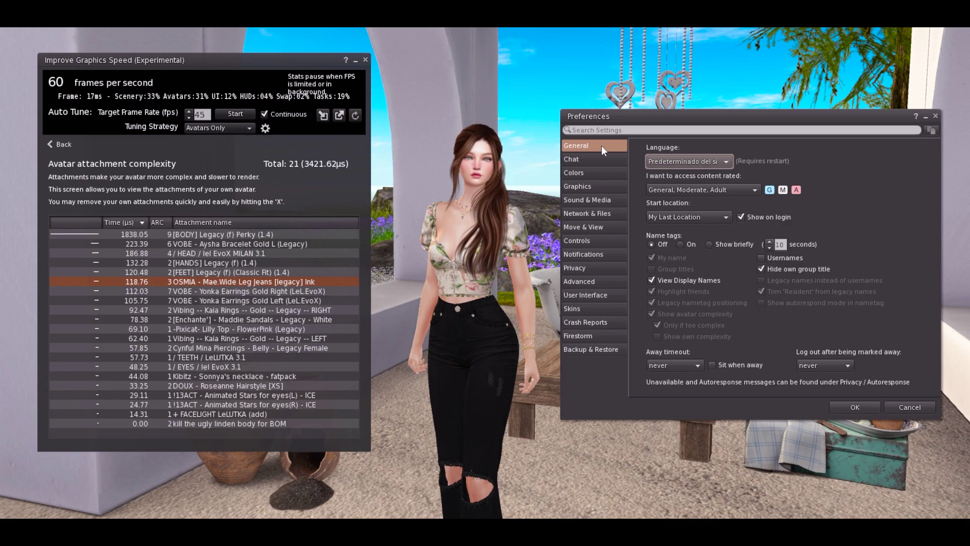
Turn on name tags with own complexity shown, and remove the VOBE - Aysha Bracelet Gold L attachment from the avatar.
left_click(690, 242)
left_click(656, 336)
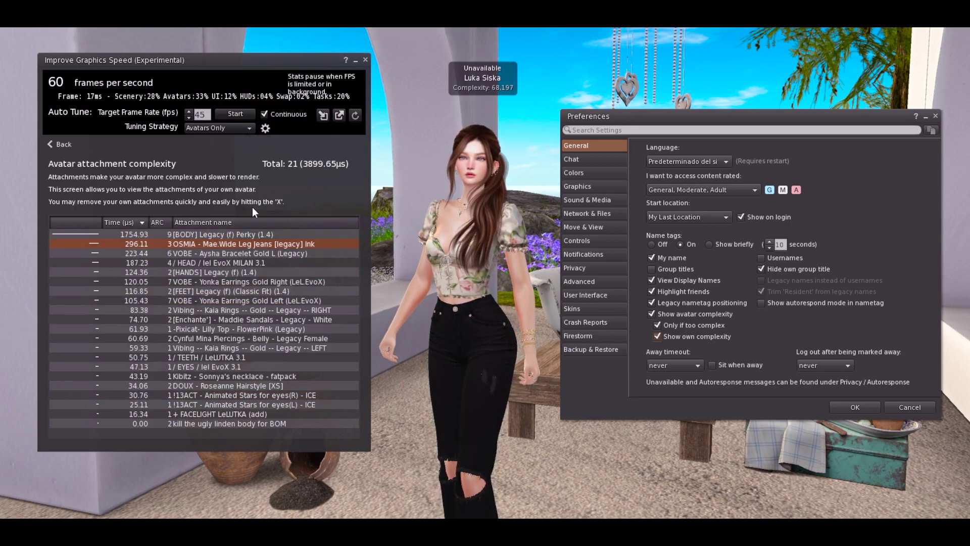
left_click(142, 244)
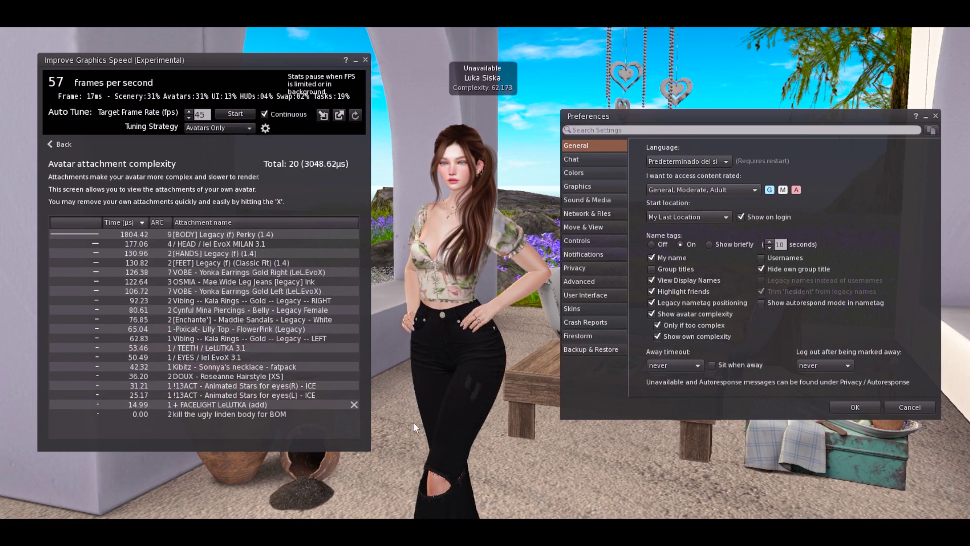
left_click(673, 341)
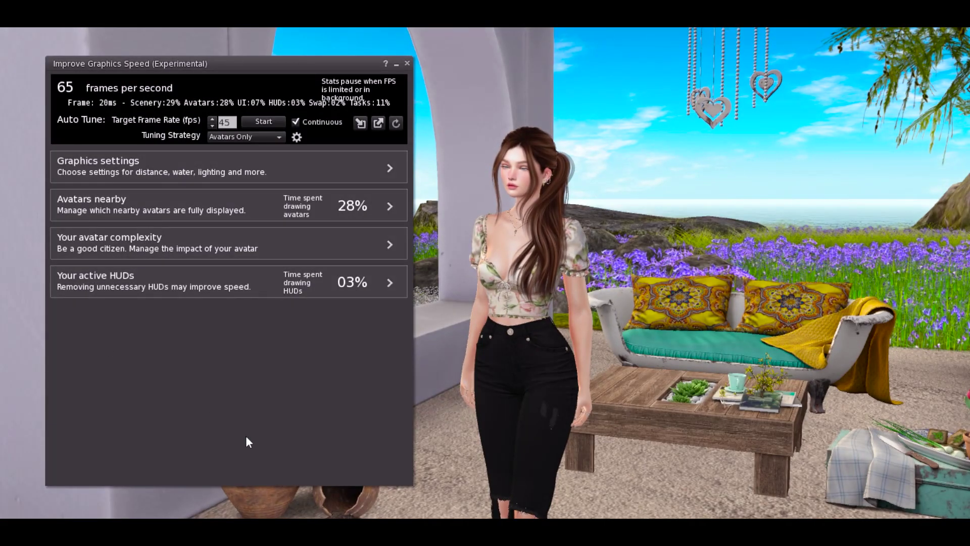
Check your active HUDs, and start continuous auto tuning with a 25 fps target and the Avatars and Scene strategy.
left_click(181, 292)
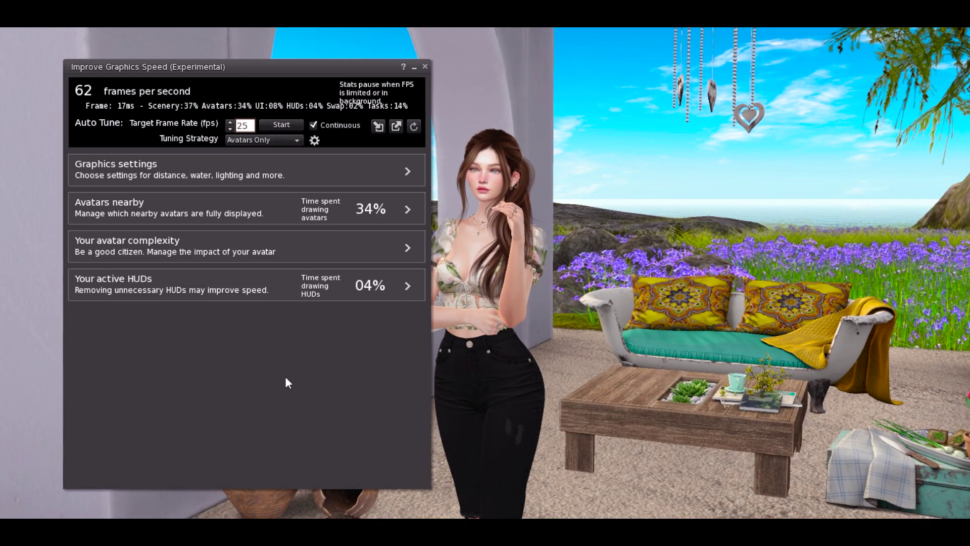
left_click(278, 136)
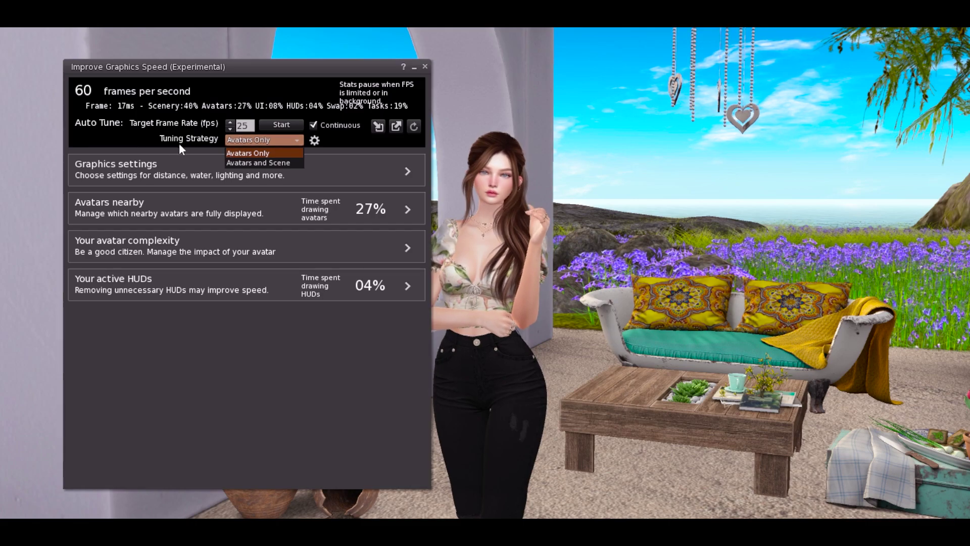
left_click(250, 163)
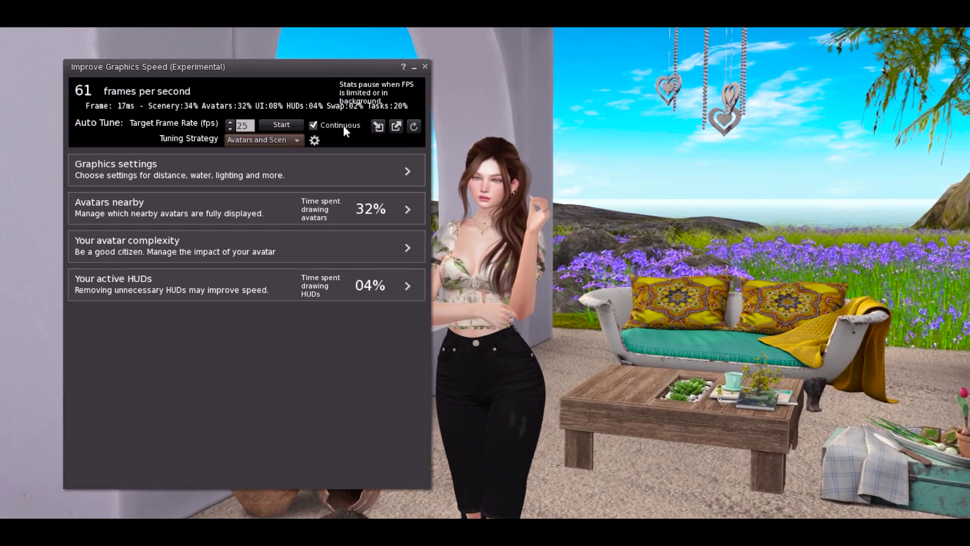
left_click(286, 126)
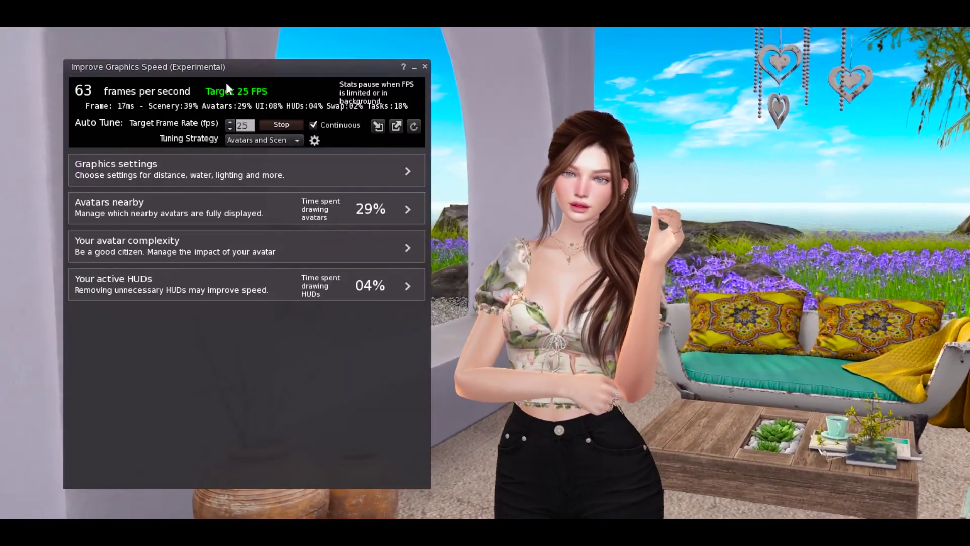
left_click_drag(259, 72, 274, 72)
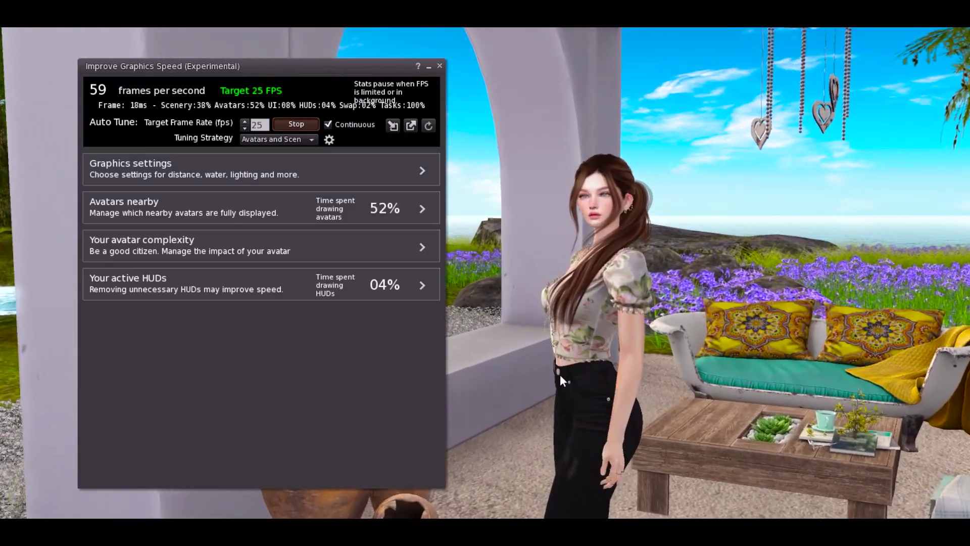
left_click_drag(284, 68, 303, 66)
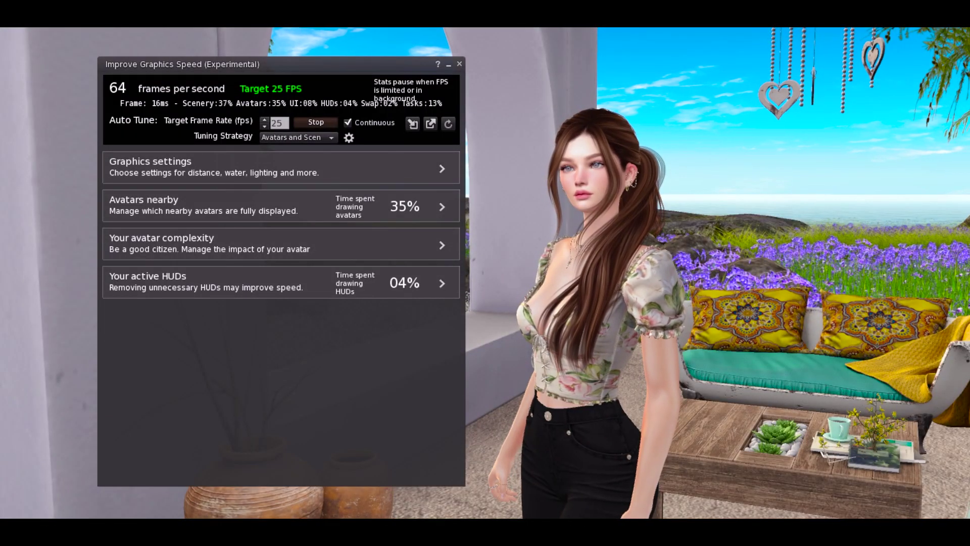
Raise the auto tune target frame rate to 45 fps and open the tuning strategy settings.
left_click(287, 124)
left_click_drag(287, 124, 269, 134)
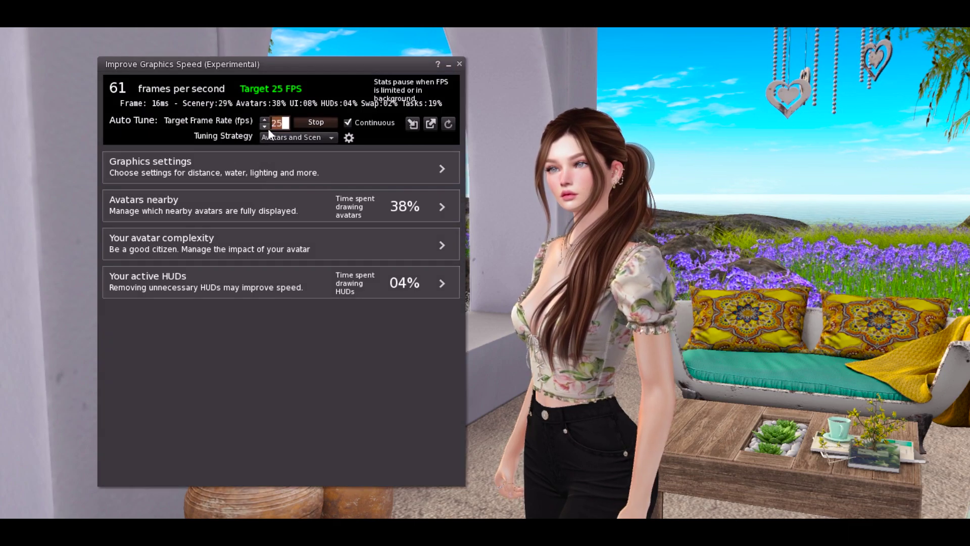
type("45")
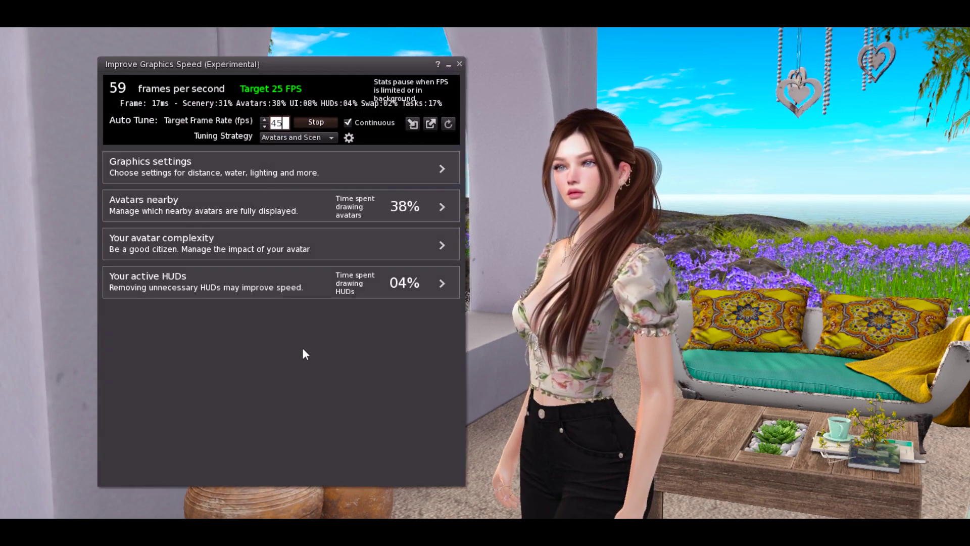
key("Return")
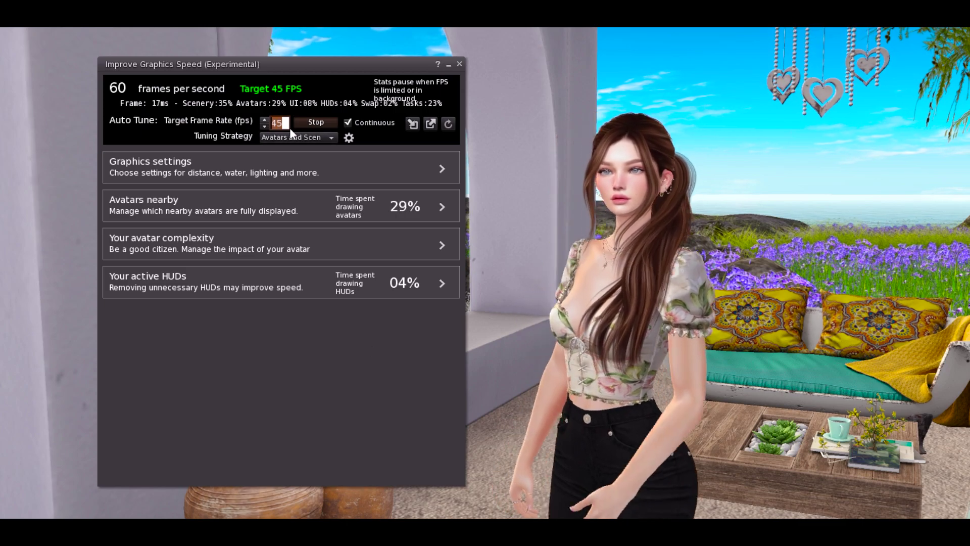
left_click(348, 137)
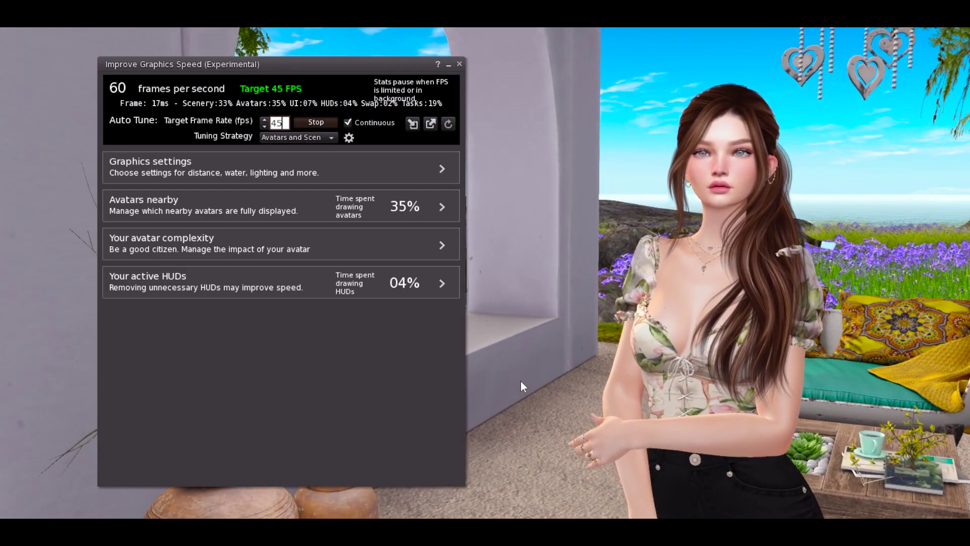
Open the graphics settings, set Quality vs speed to Ultra, and set the shadow sources to None.
left_click(191, 165)
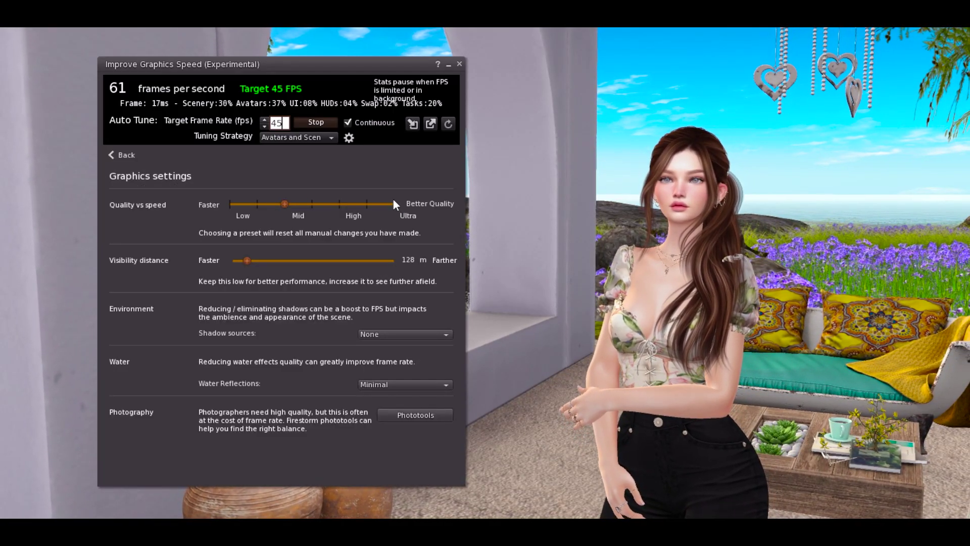
left_click(393, 205)
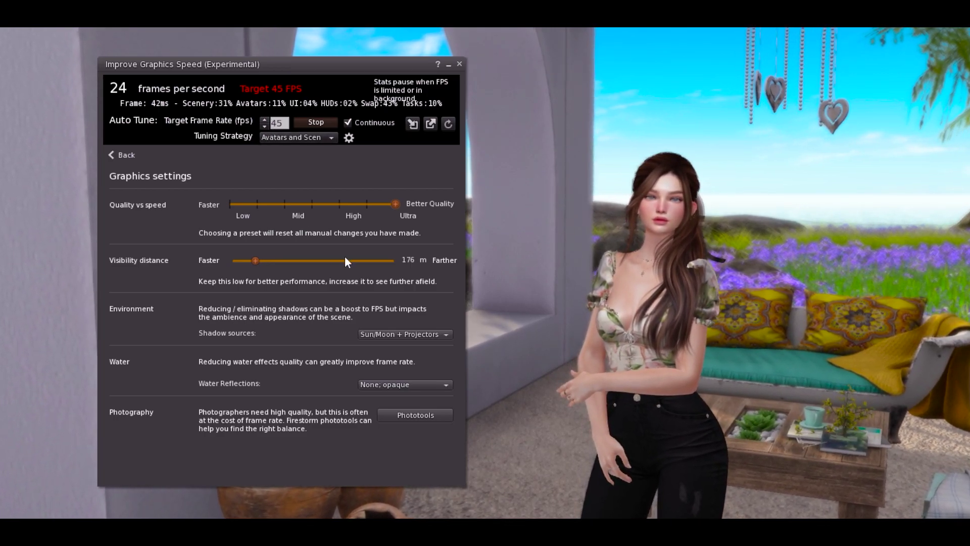
left_click(397, 337)
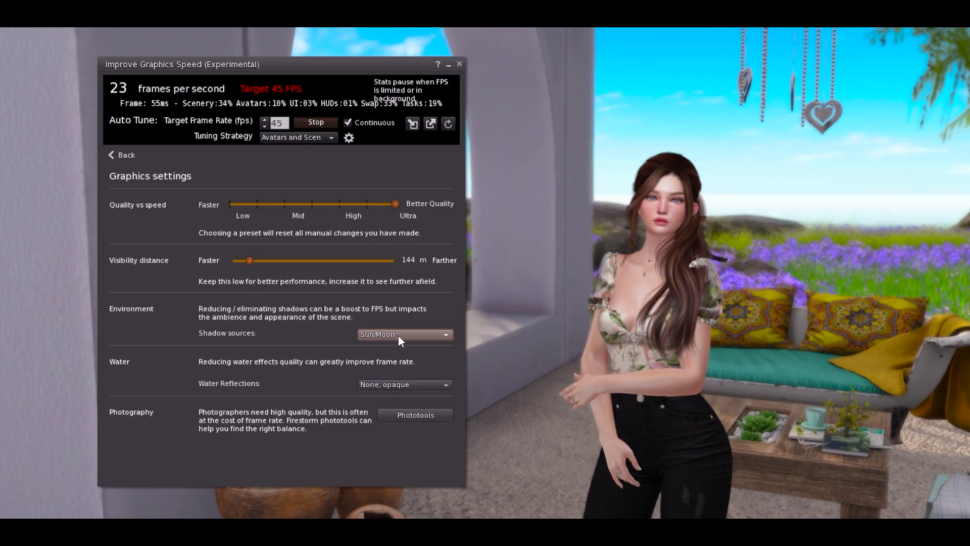
left_click(398, 335)
left_click(371, 346)
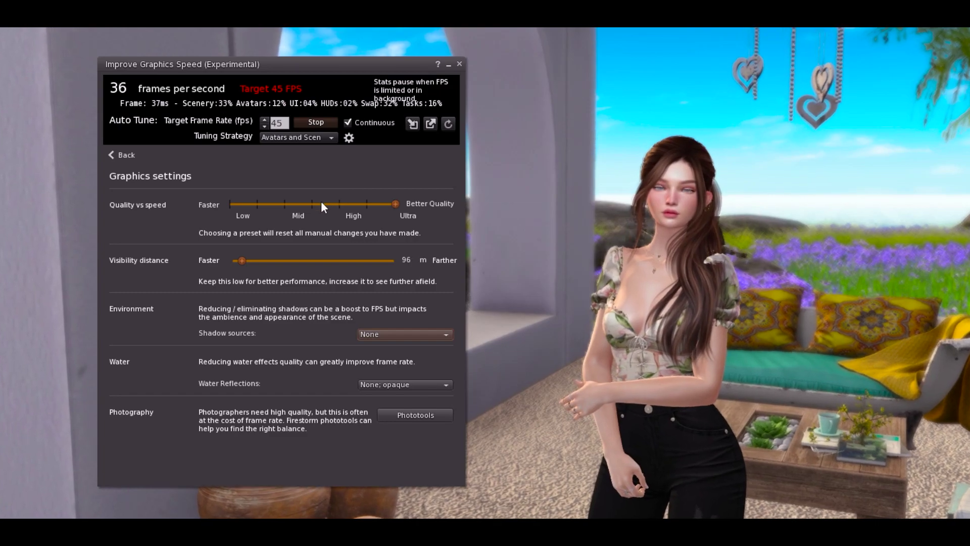
Set Quality vs speed to the level between Mid and High, and enable the Advanced Lighting Model in Phototools.
left_click(316, 202)
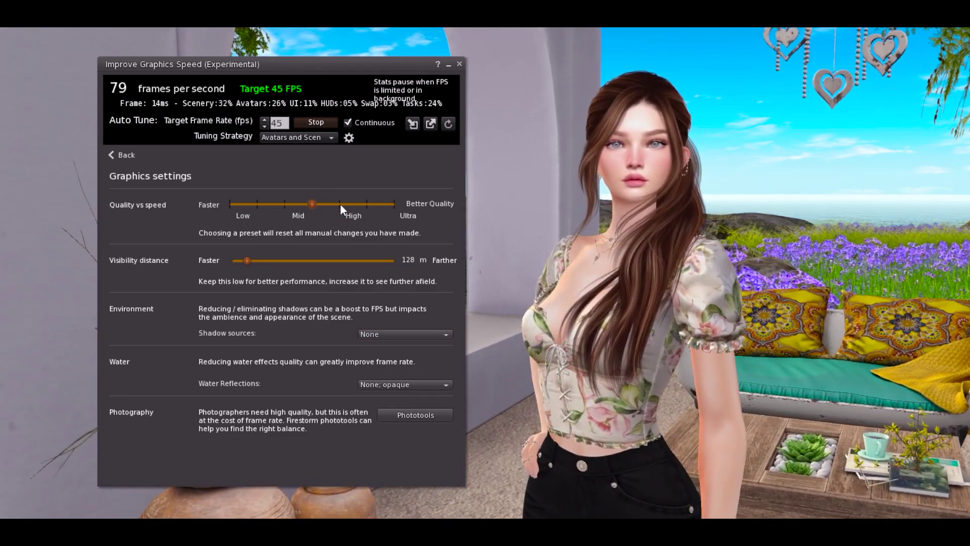
left_click(390, 415)
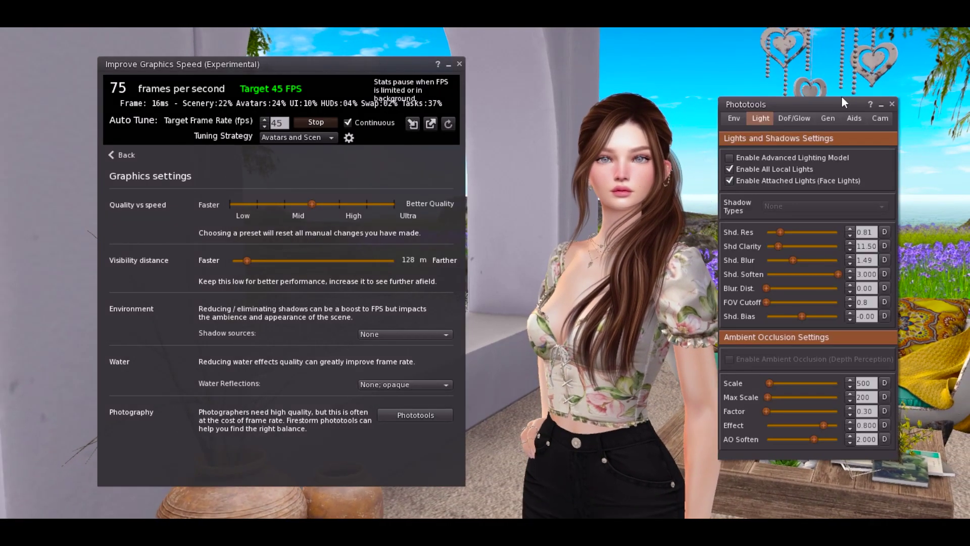
left_click(744, 158)
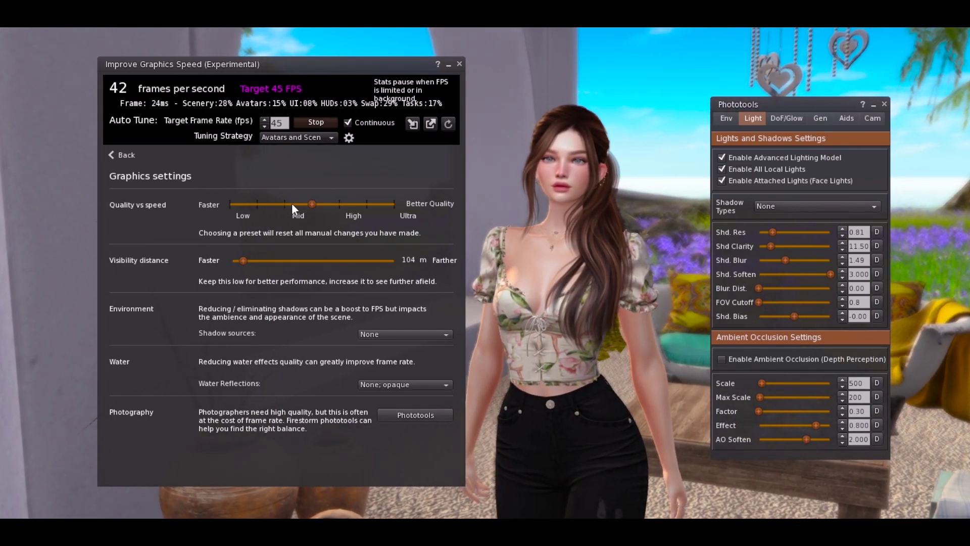
Set Quality vs speed to the Mid preset and re-enable the Advanced Lighting Model in Phototools.
left_click(284, 204)
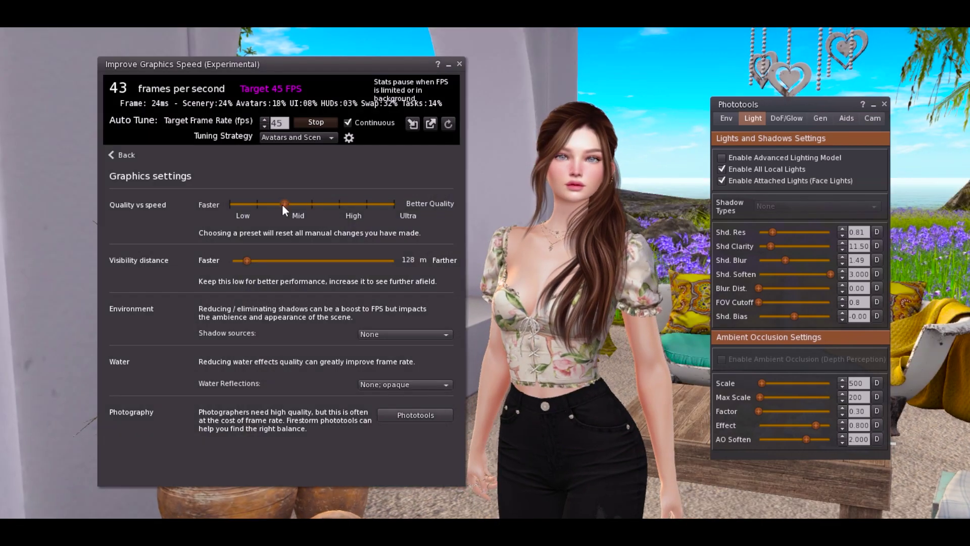
left_click(741, 159)
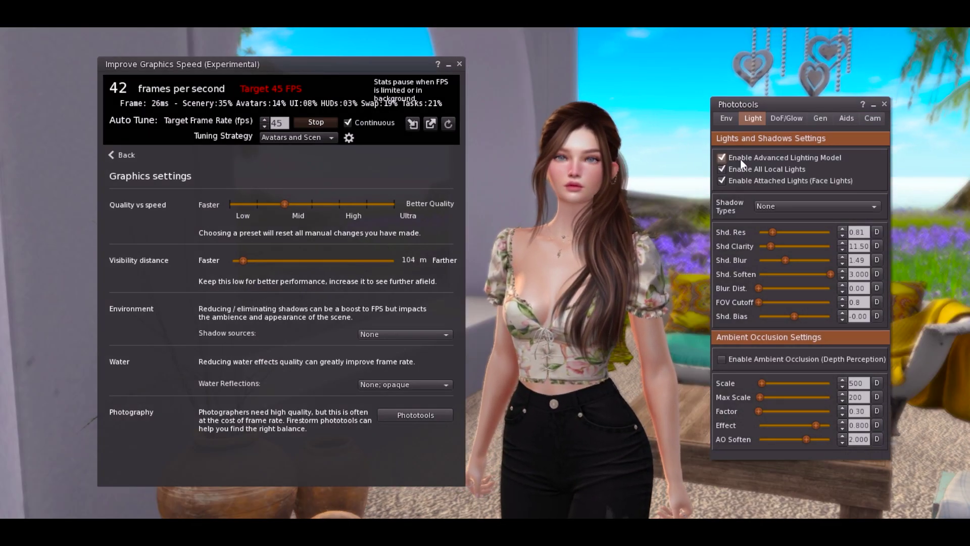
Open the Load Graphic Preset dialog, check the list of available presets, and cancel without loading one.
scroll(482, 235, "up", 3)
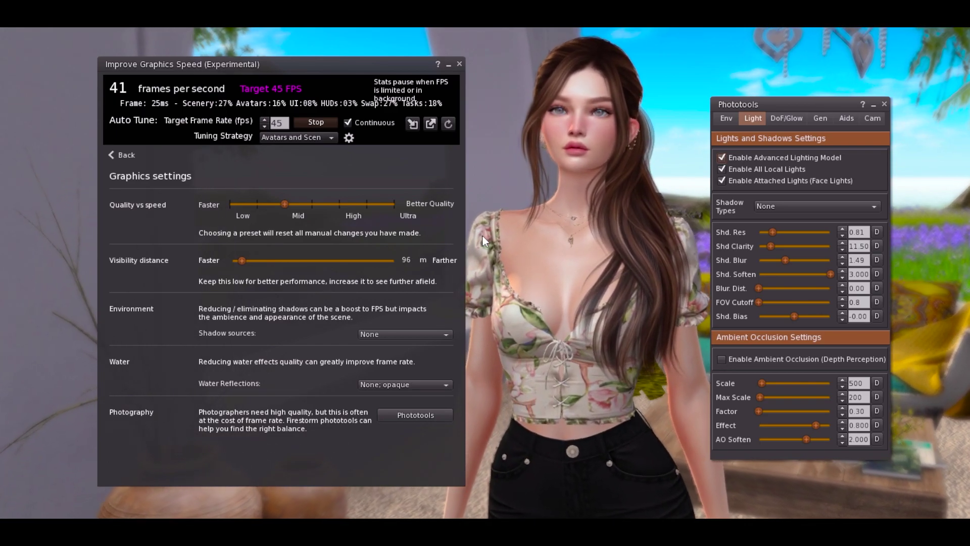
scroll(483, 235, "down", 5)
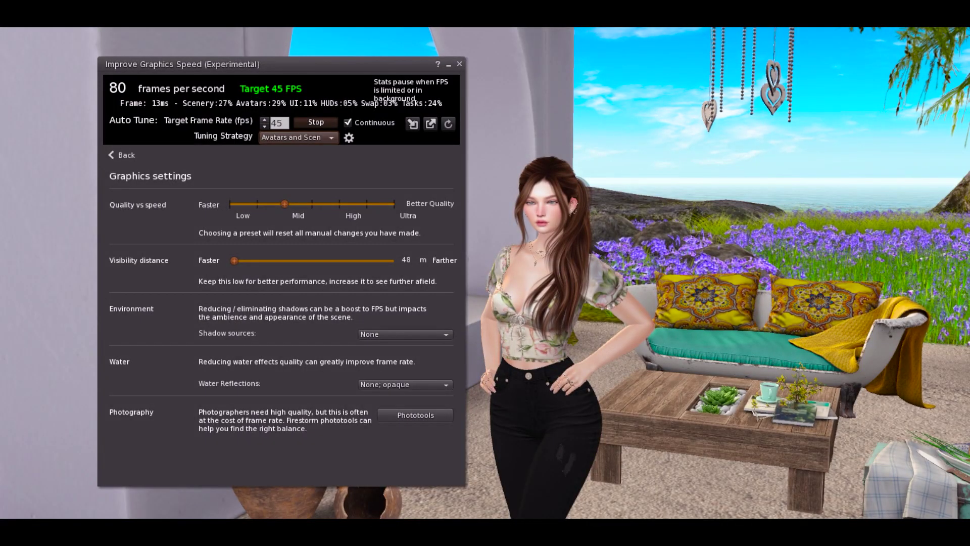
left_click(431, 123)
left_click(471, 159)
left_click(471, 158)
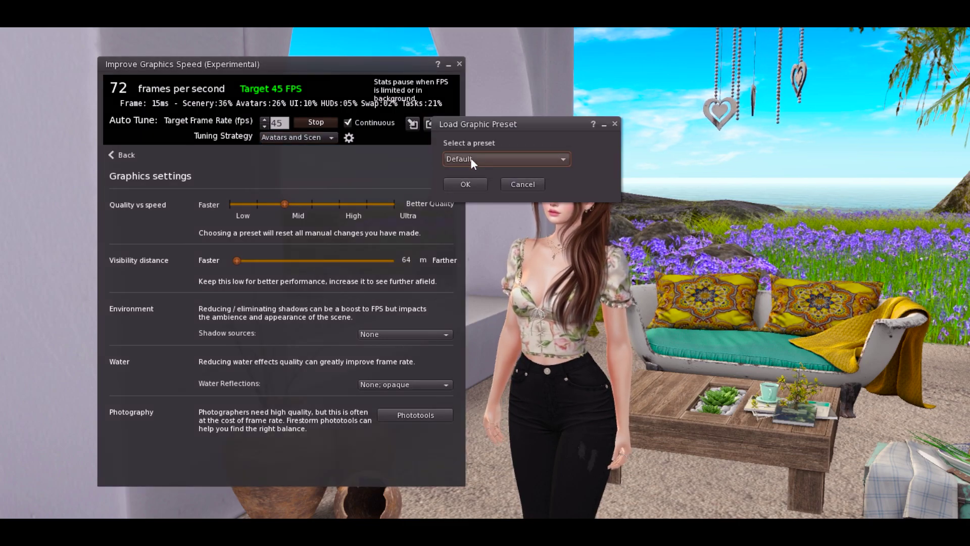
left_click(531, 185)
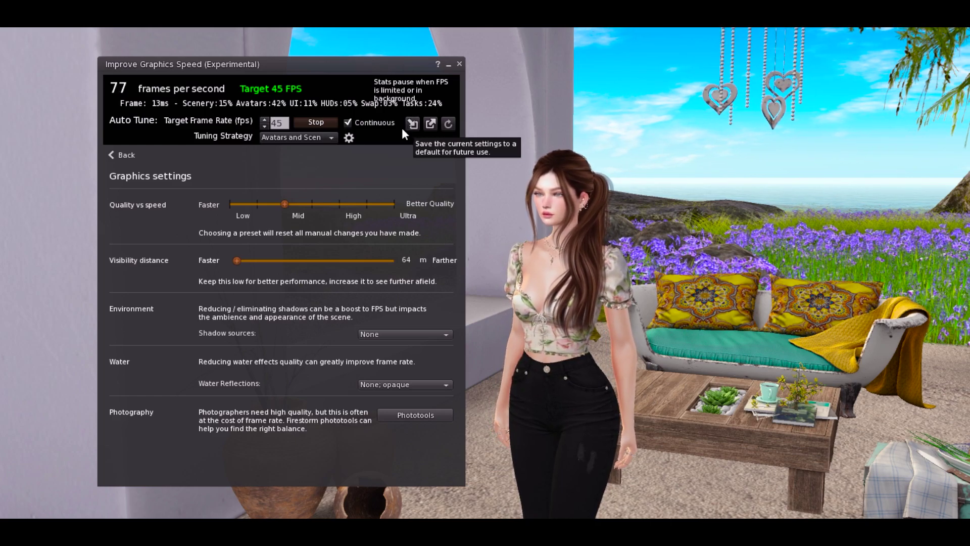
Reload the default graphics settings for the hardware and lower Quality vs speed to around Mid.
left_click(447, 124)
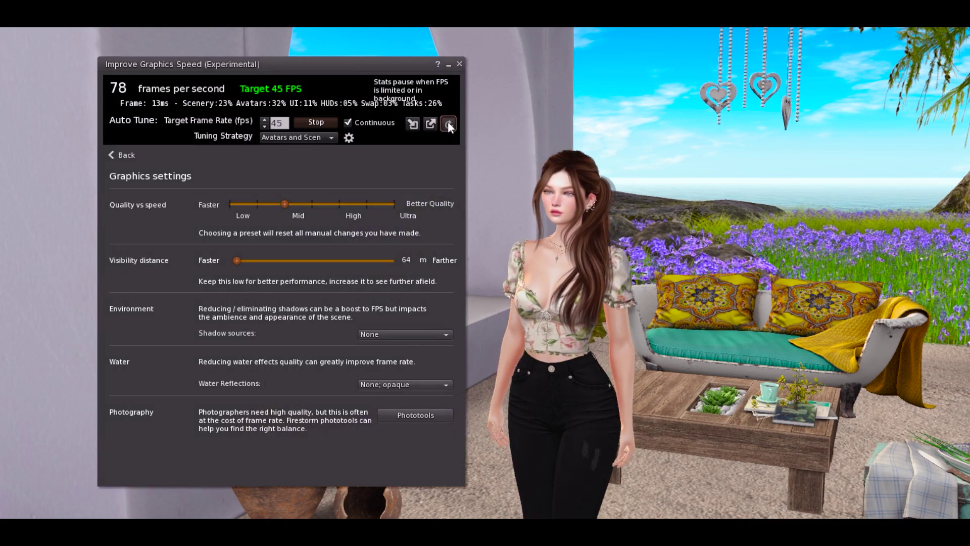
scroll(886, 471, "up", 5)
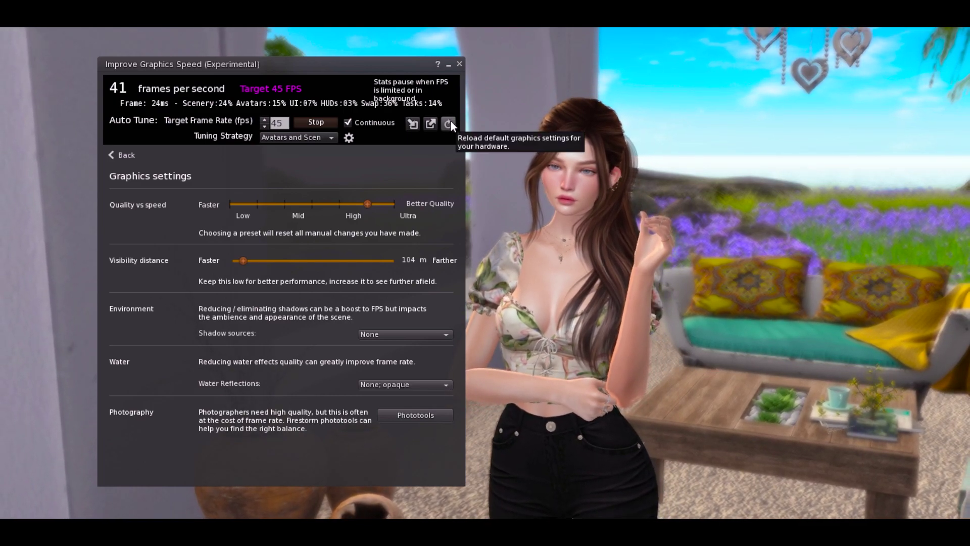
left_click(291, 204)
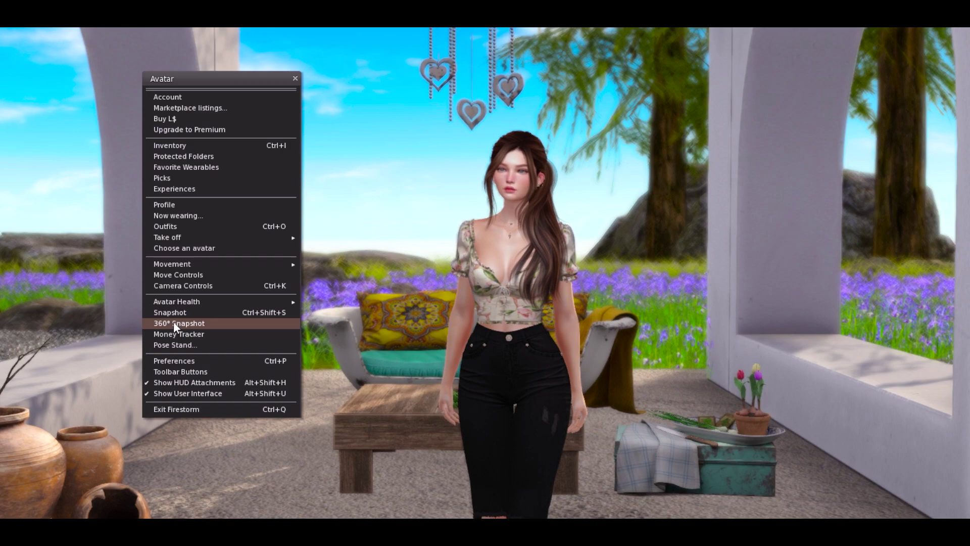
Open the 360° Snapshot tool from the avatar options and raise its quality level to Maximum.
left_click(174, 323)
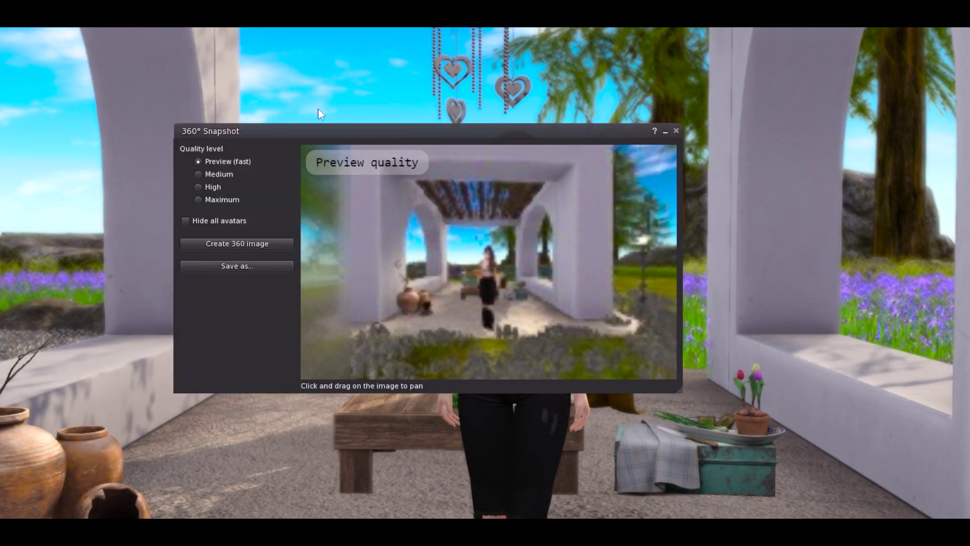
left_click_drag(324, 141, 305, 152)
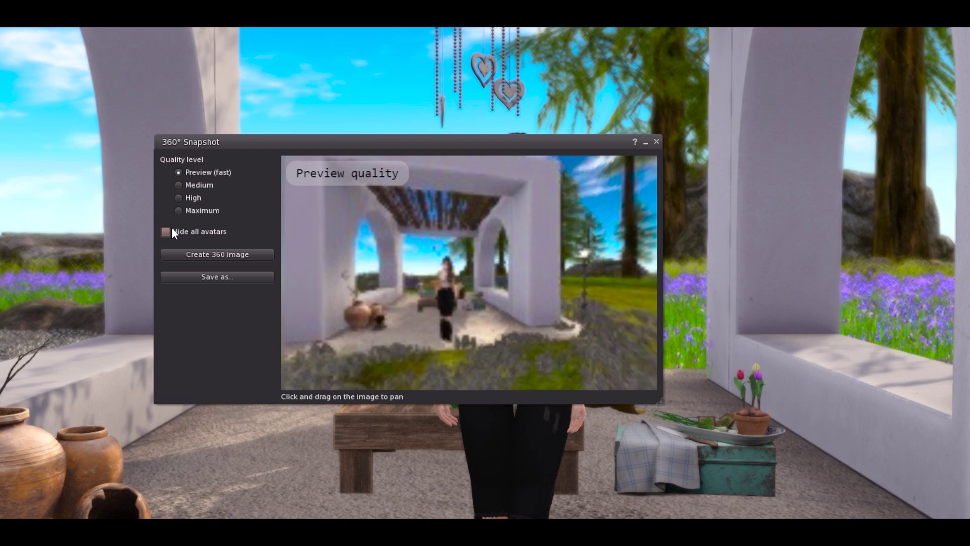
left_click(188, 199)
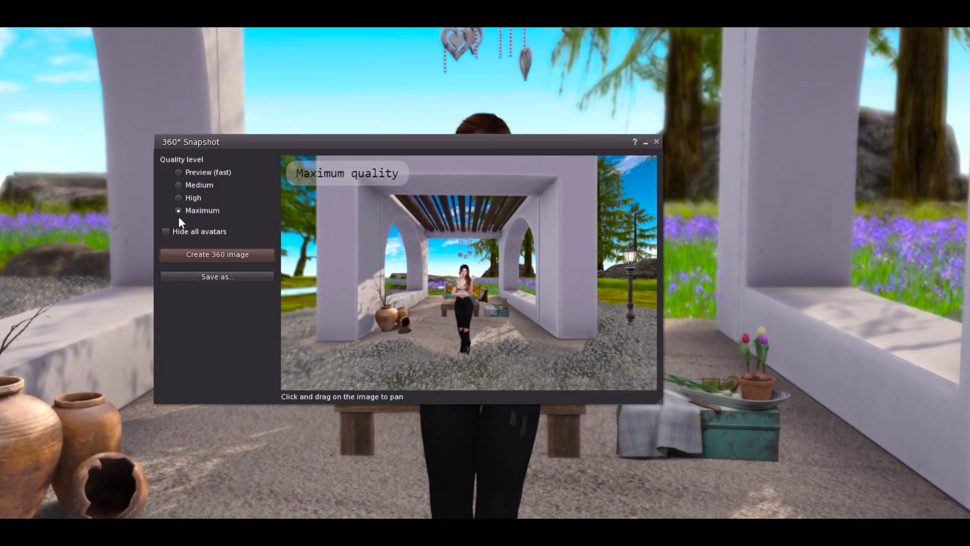
Hide all avatars, create the 360 image again at maximum quality, and pan around its preview.
left_click(198, 231)
left_click(210, 254)
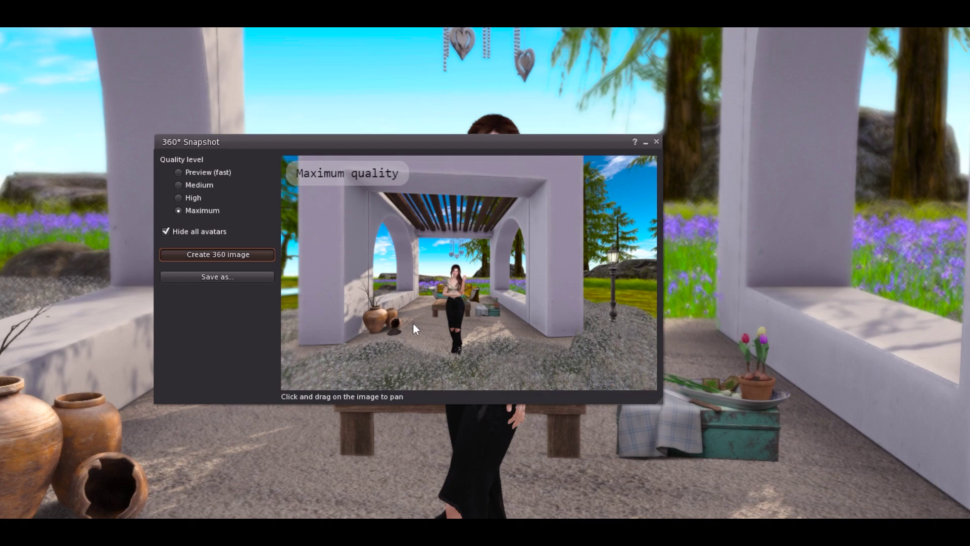
left_click(218, 254)
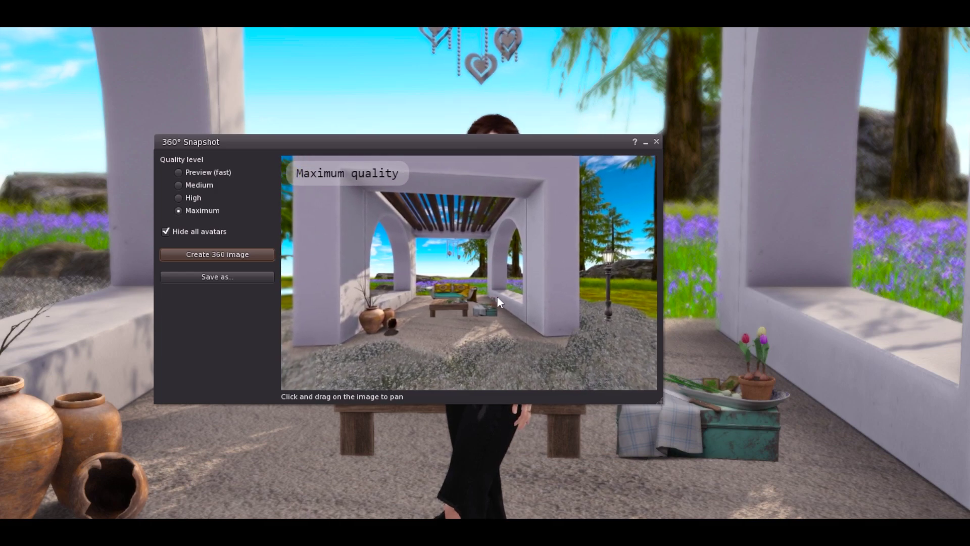
left_click_drag(565, 289, 489, 291)
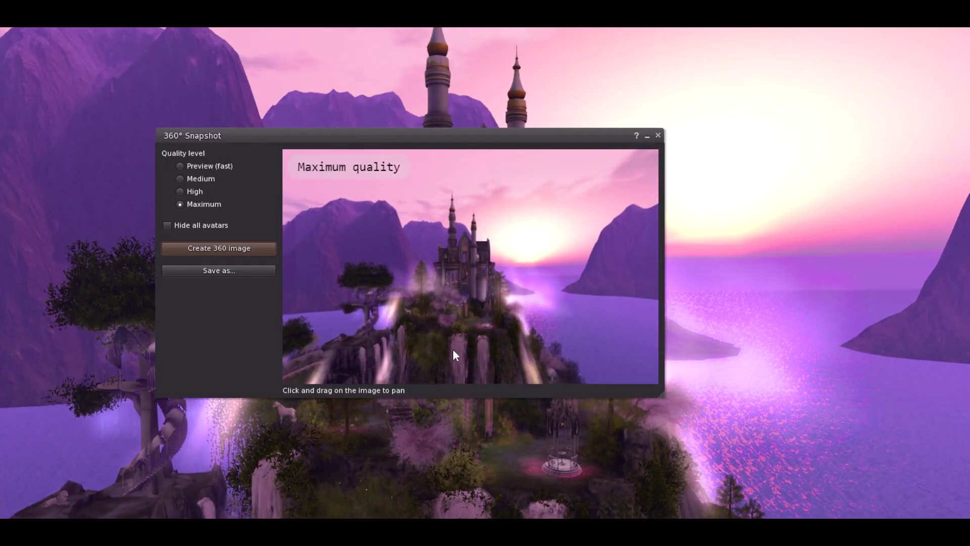
Pan around the 360 preview of the castle scene and save it to the desktop (Escritorio) as the JPEG image TEST 360.
left_click_drag(564, 302, 292, 306)
left_click_drag(456, 333, 432, 318)
left_click_drag(418, 223, 502, 292)
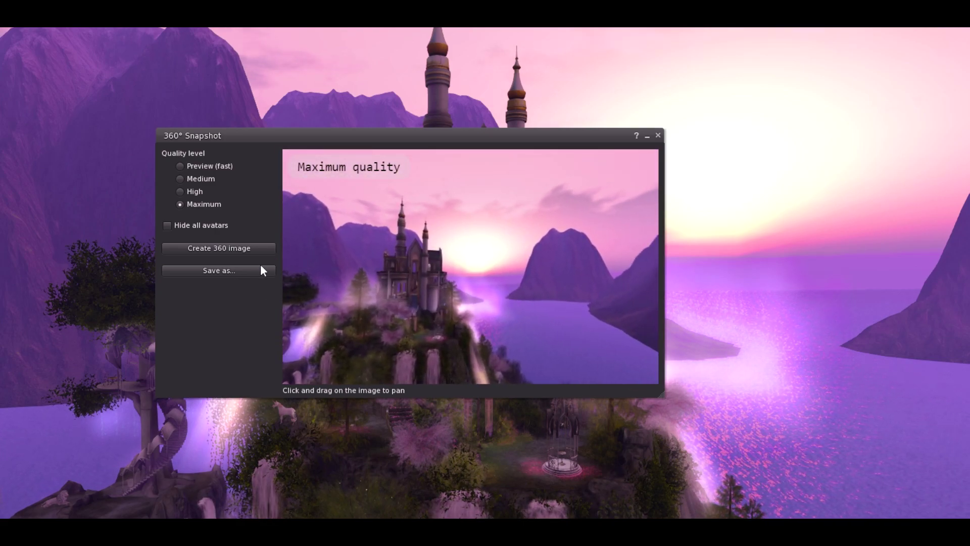
type("TEST 360")
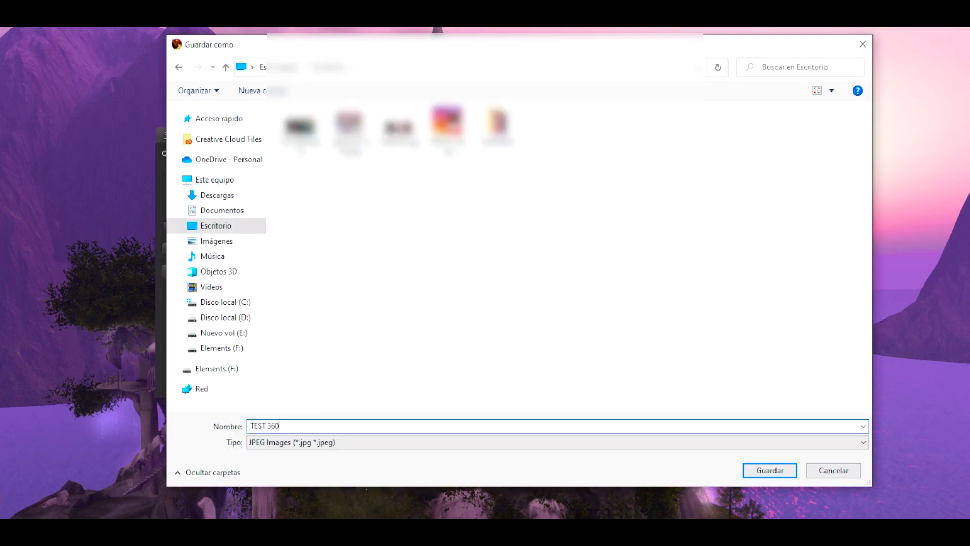
key("Return")
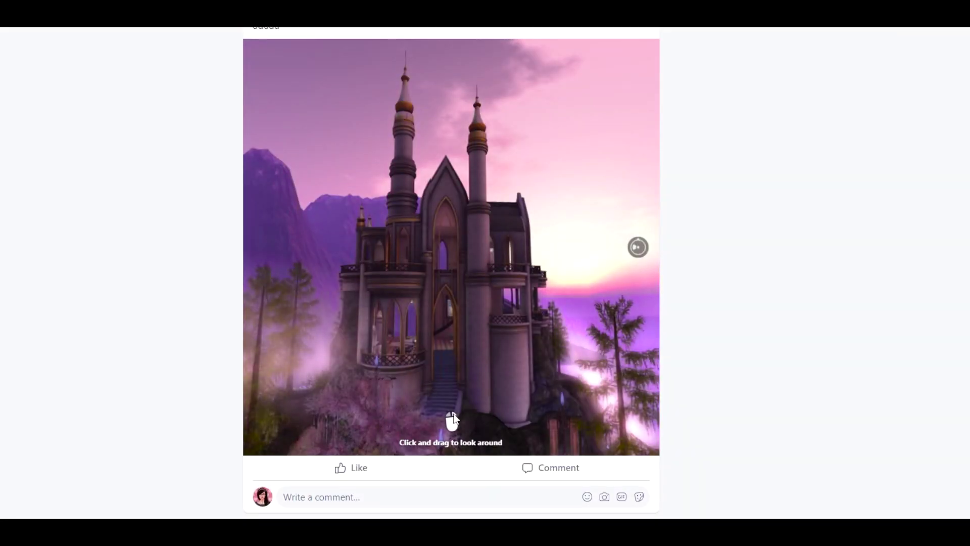
Switch to the social media post showing the castle 360 image and look around inside it.
left_click_drag(456, 330, 520, 308)
right_click(521, 308)
left_click_drag(435, 345, 414, 359)
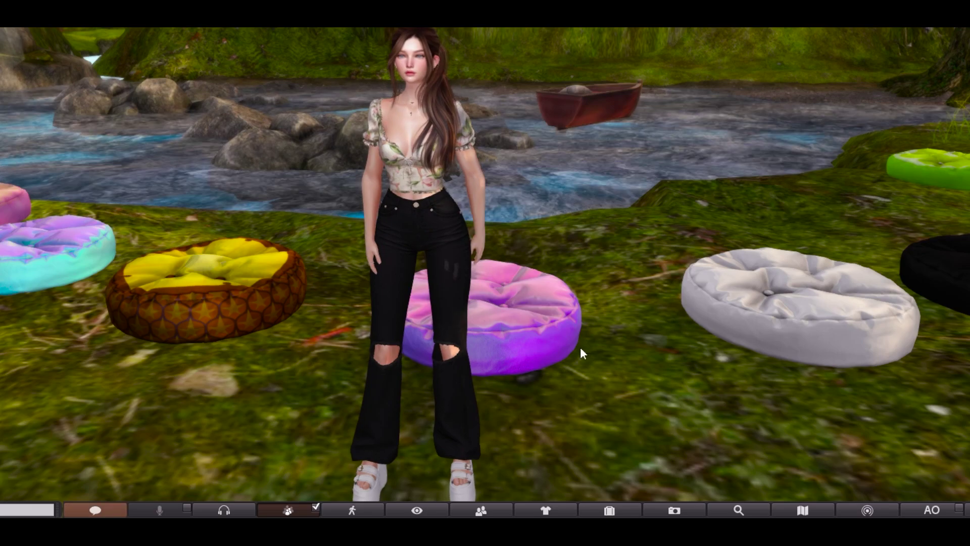
Open the Animation Overrider window, place it clear of the avatar, and enable the AO.
left_click(929, 510)
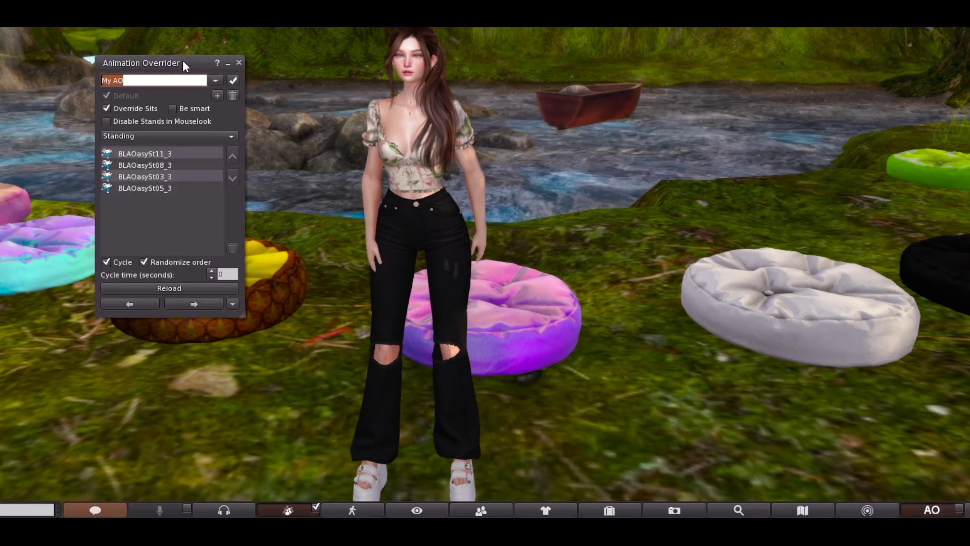
mouse_move(182, 63)
left_mouse_down()
mouse_move(147, 62)
mouse_move(194, 53)
left_mouse_up()
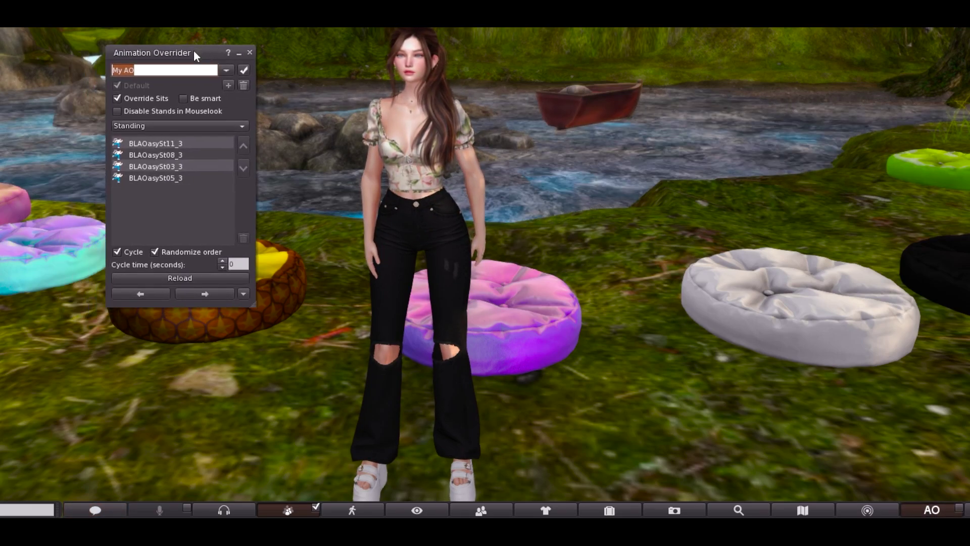
left_click(958, 507)
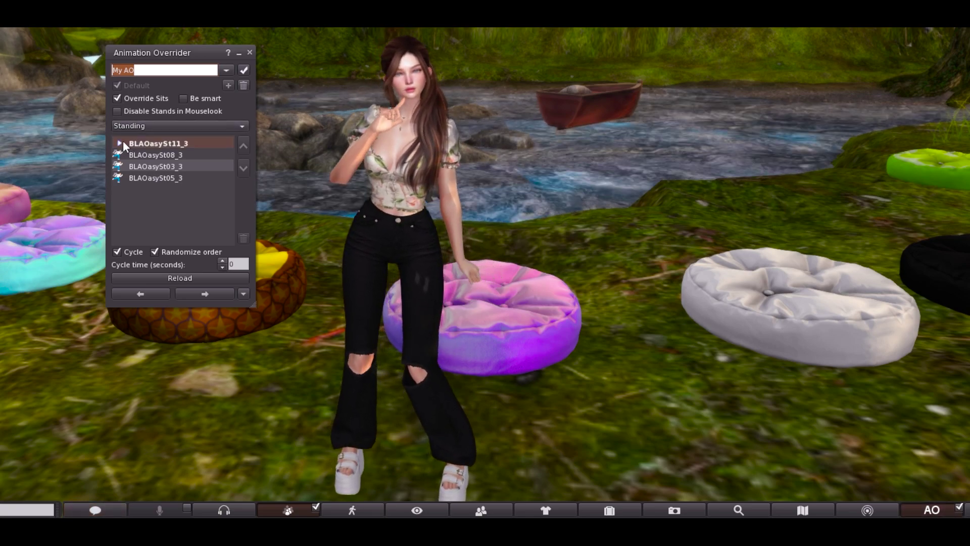
Move the Animation Overrider further away from the avatar and advance to the next standing animation.
scroll(18, 298, "up", 3)
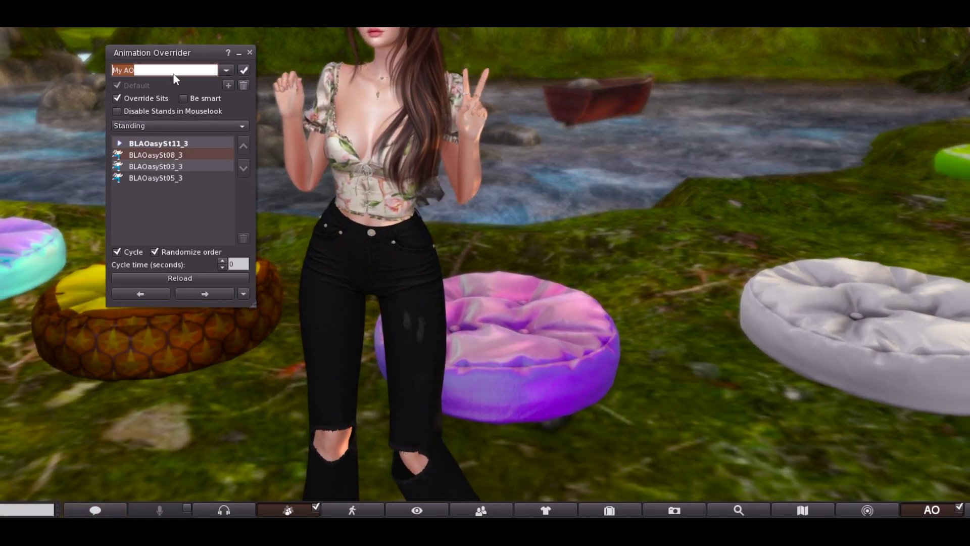
left_click_drag(157, 53, 106, 48)
left_click(160, 289)
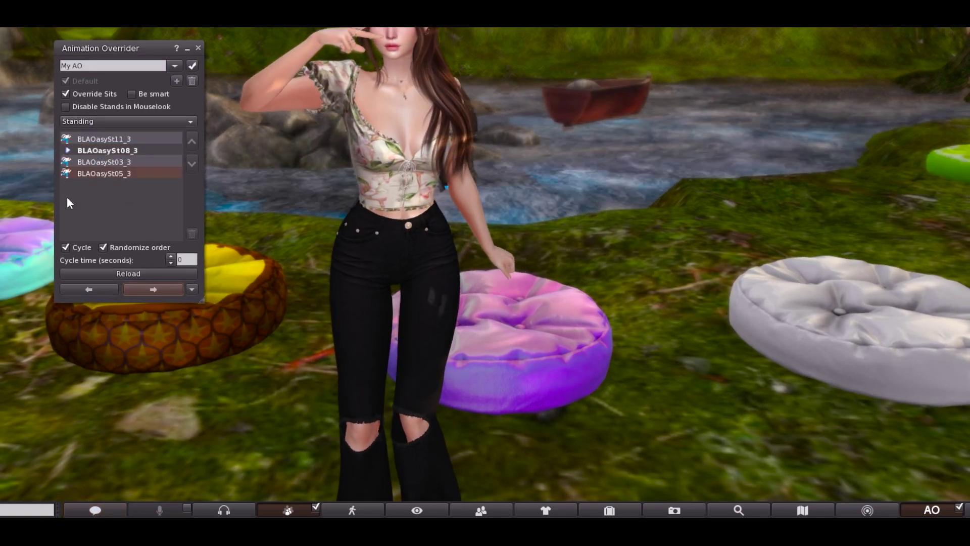
left_click_drag(356, 140, 374, 287)
scroll(256, 331, "down", 3)
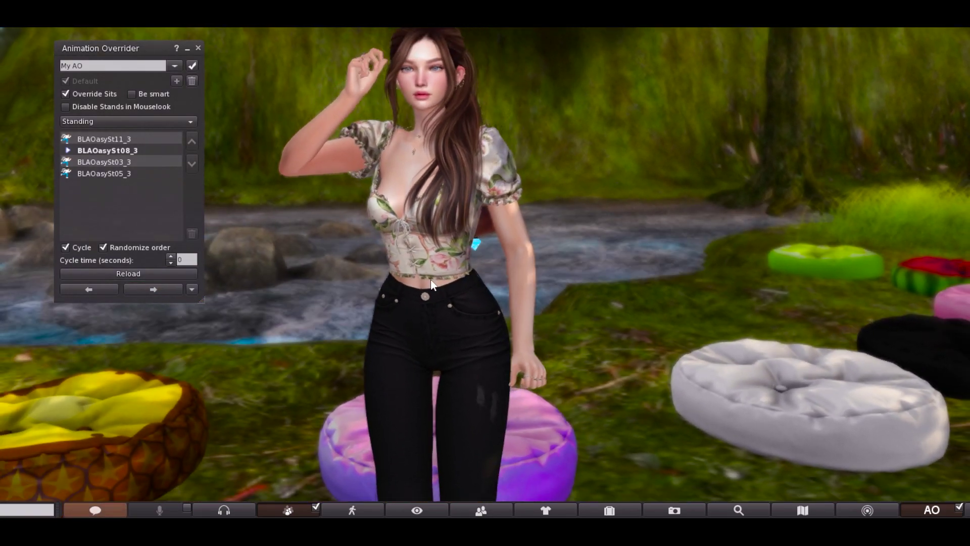